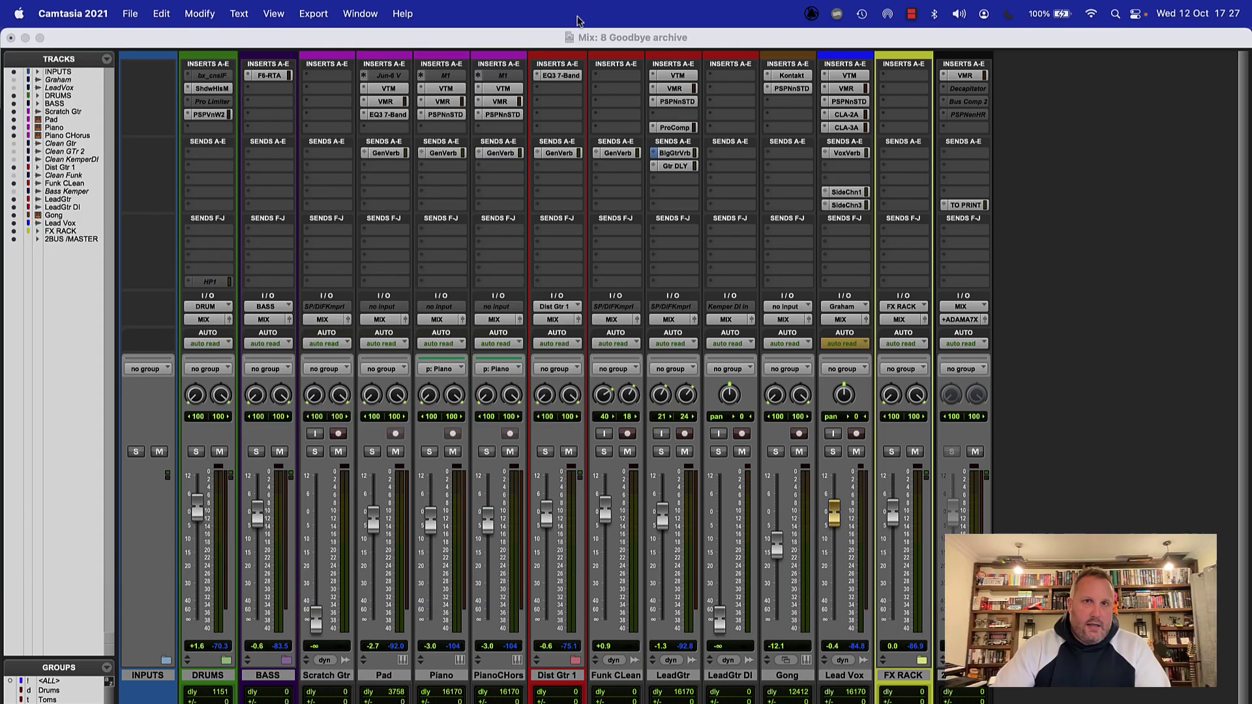
- Make the '8 Goodbye archive' Mix window the active Pro Tools window
click(595, 195)
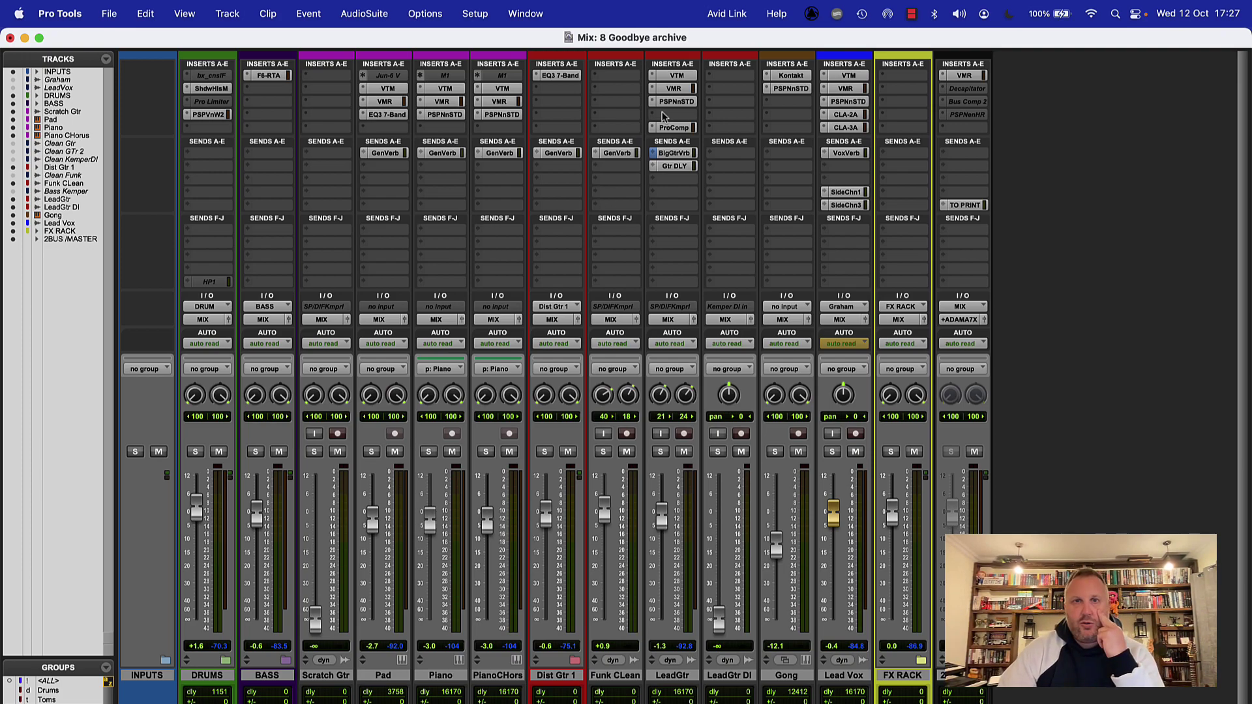
- Open I/O Setup outputs and inspect the Interface Outputs 3-4 mono sub-paths
click(475, 13)
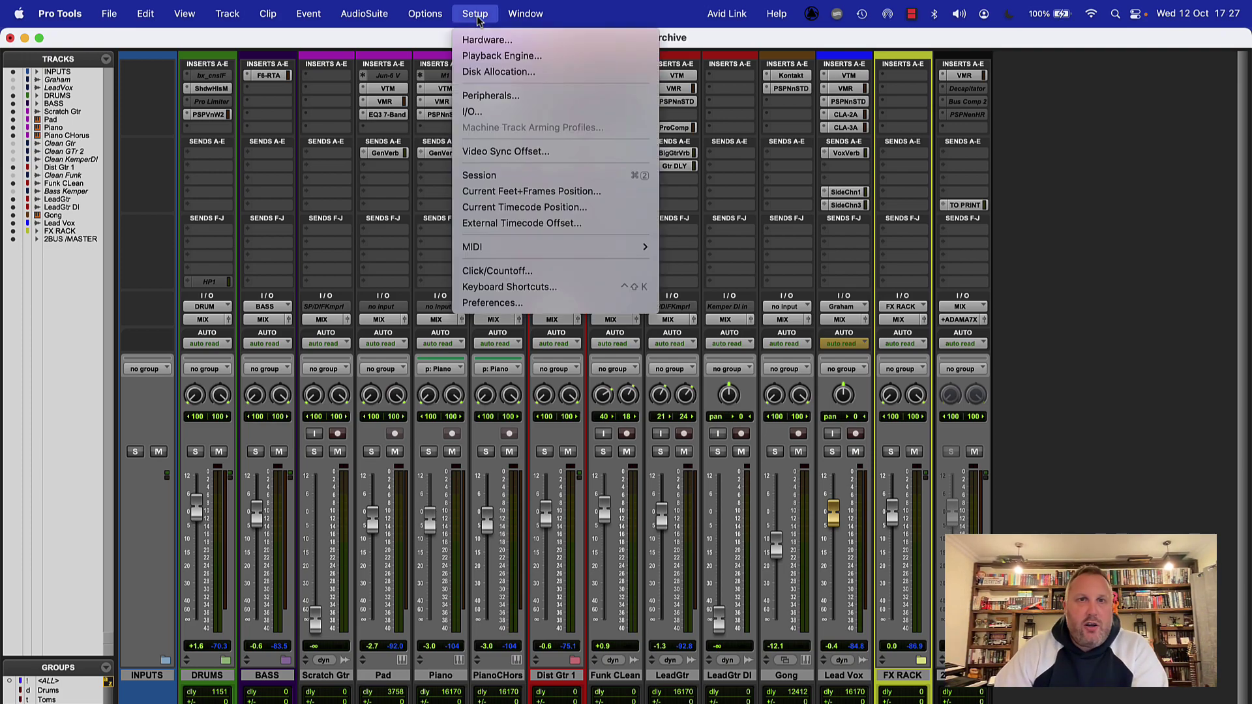
click(490, 114)
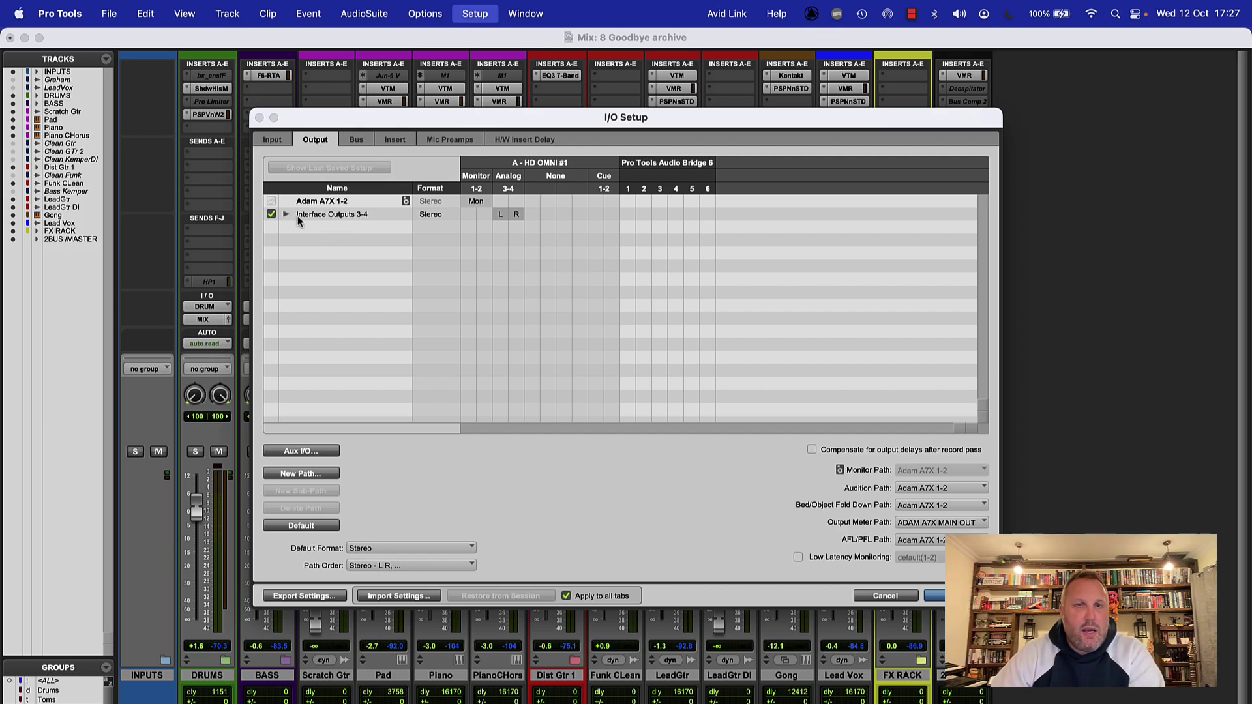
click(287, 215)
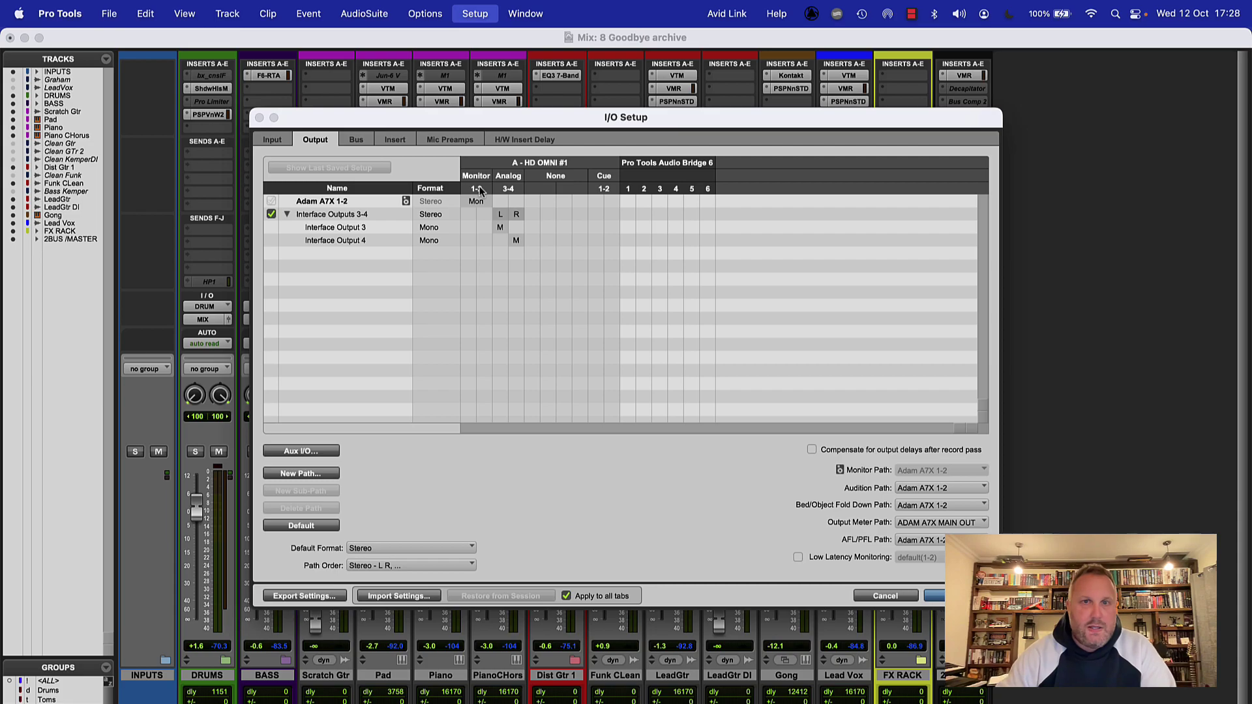
click(514, 217)
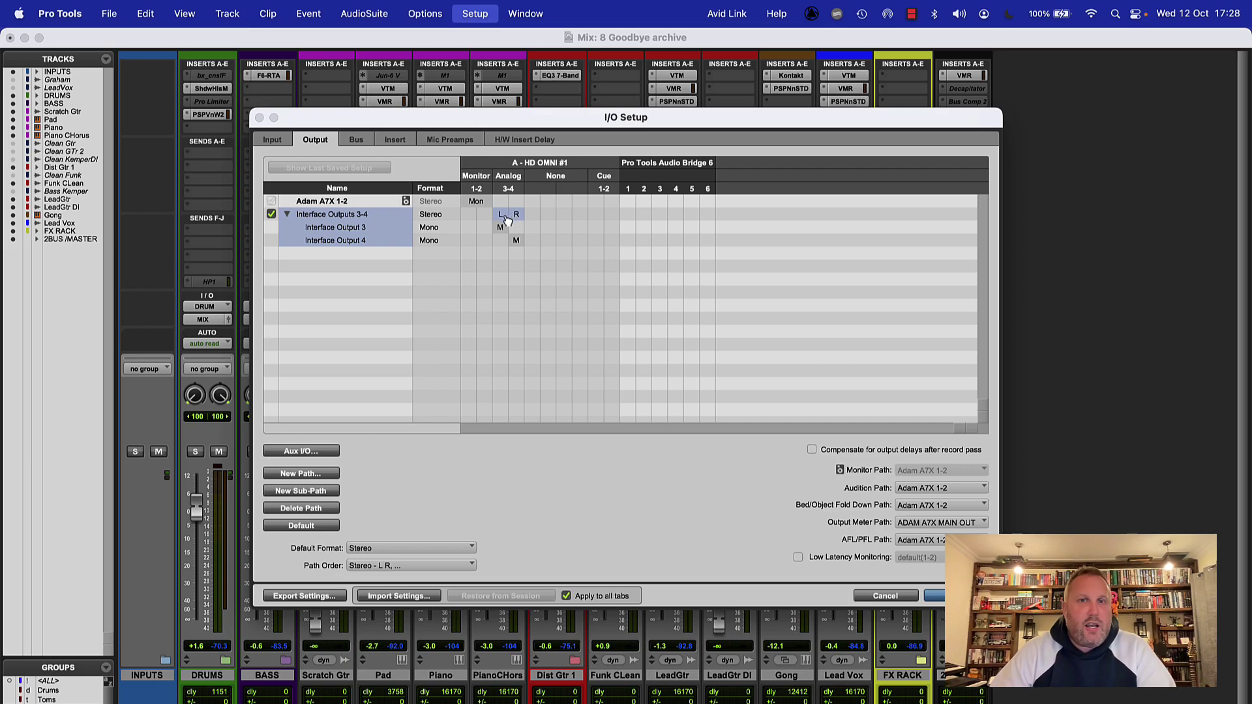
click(287, 215)
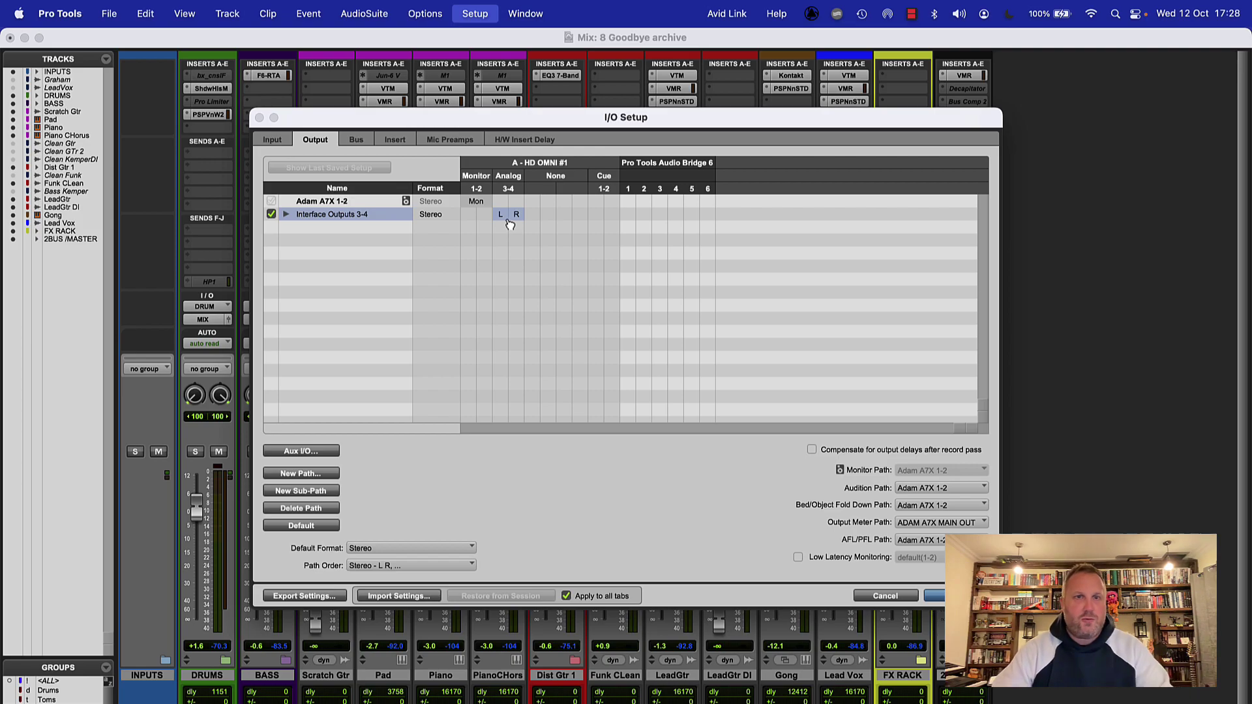
click(285, 215)
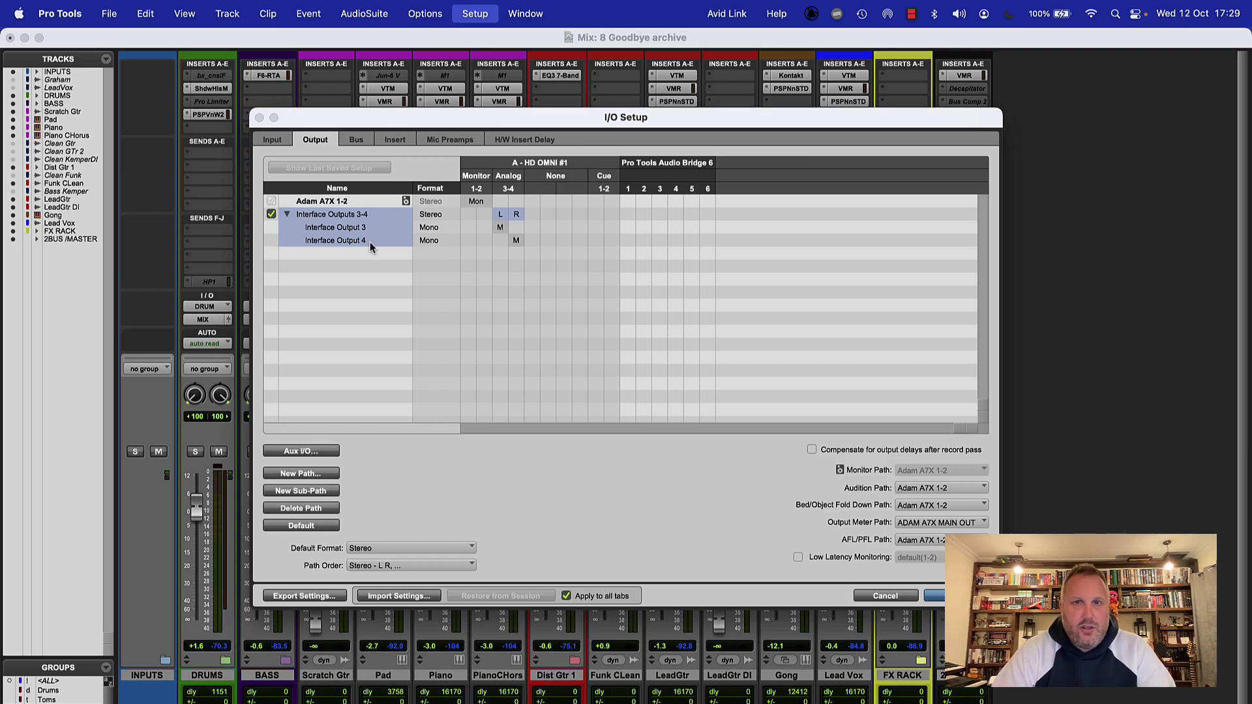
click(354, 215)
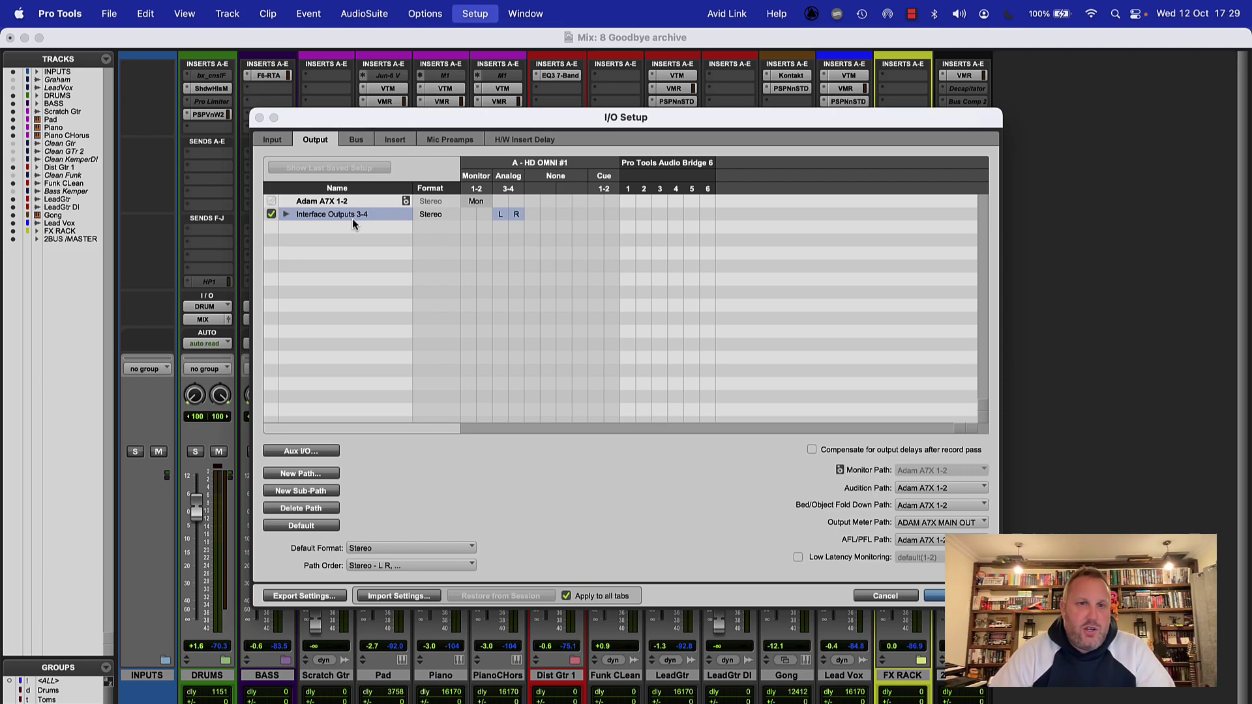
- Switch I/O Setup to the Bus list and scroll through the bus paths
click(355, 139)
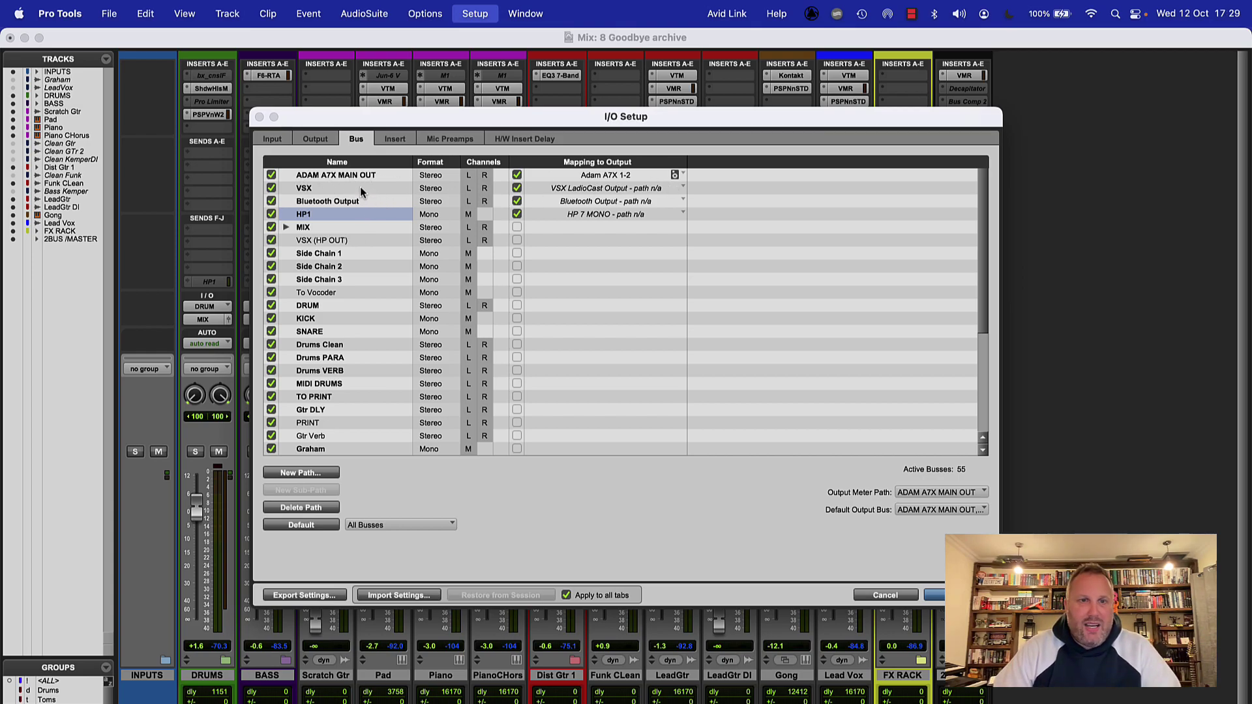
scroll(364, 178, down, 5)
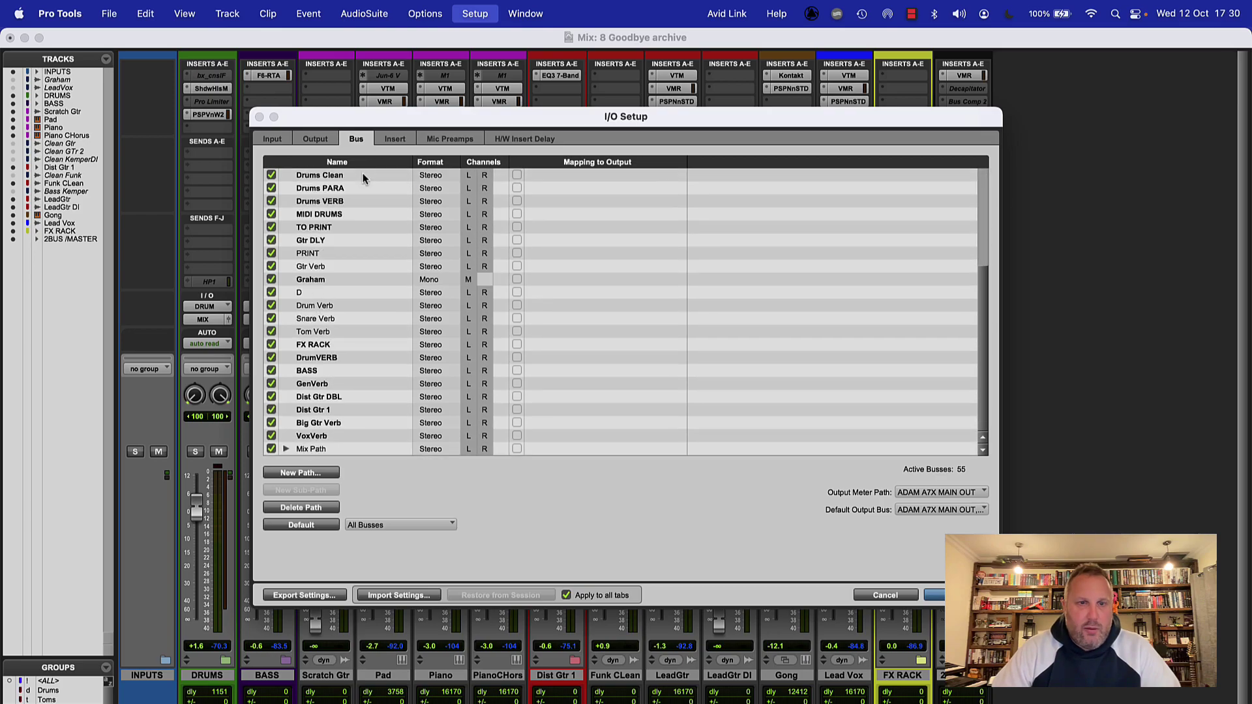
scroll(364, 178, up, 5)
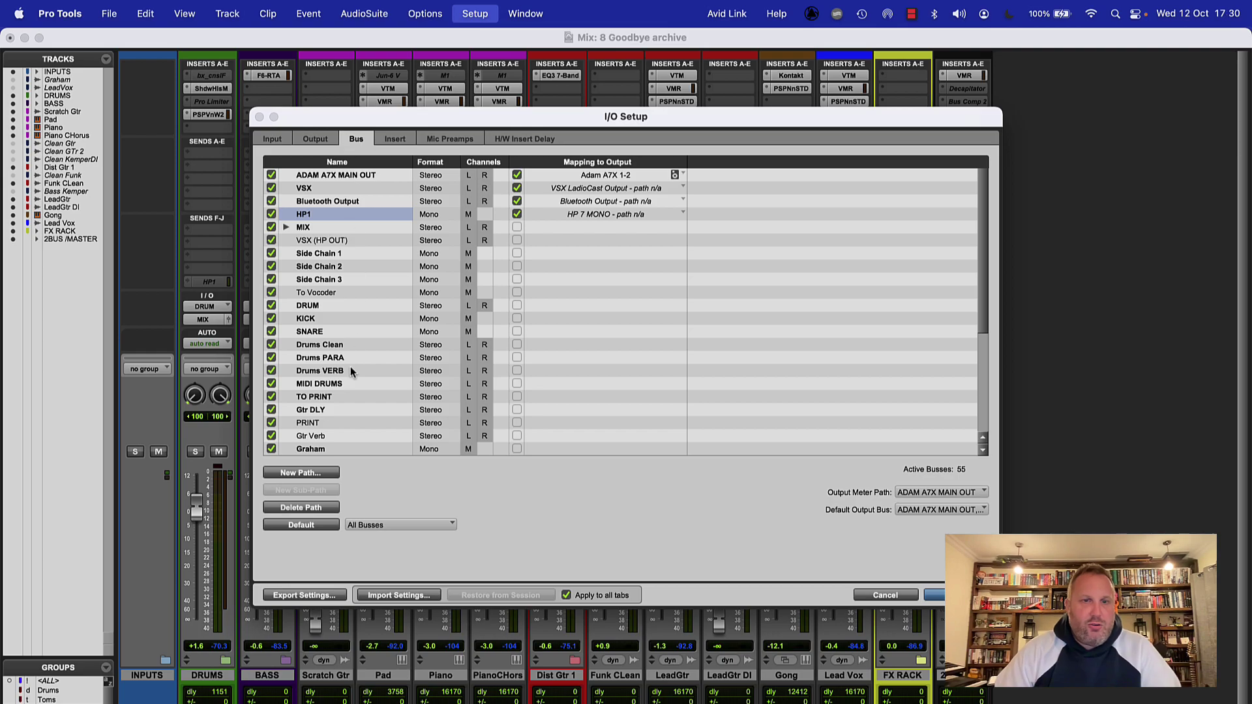
- Create a new stereo bus path named Client Headphones
click(304, 472)
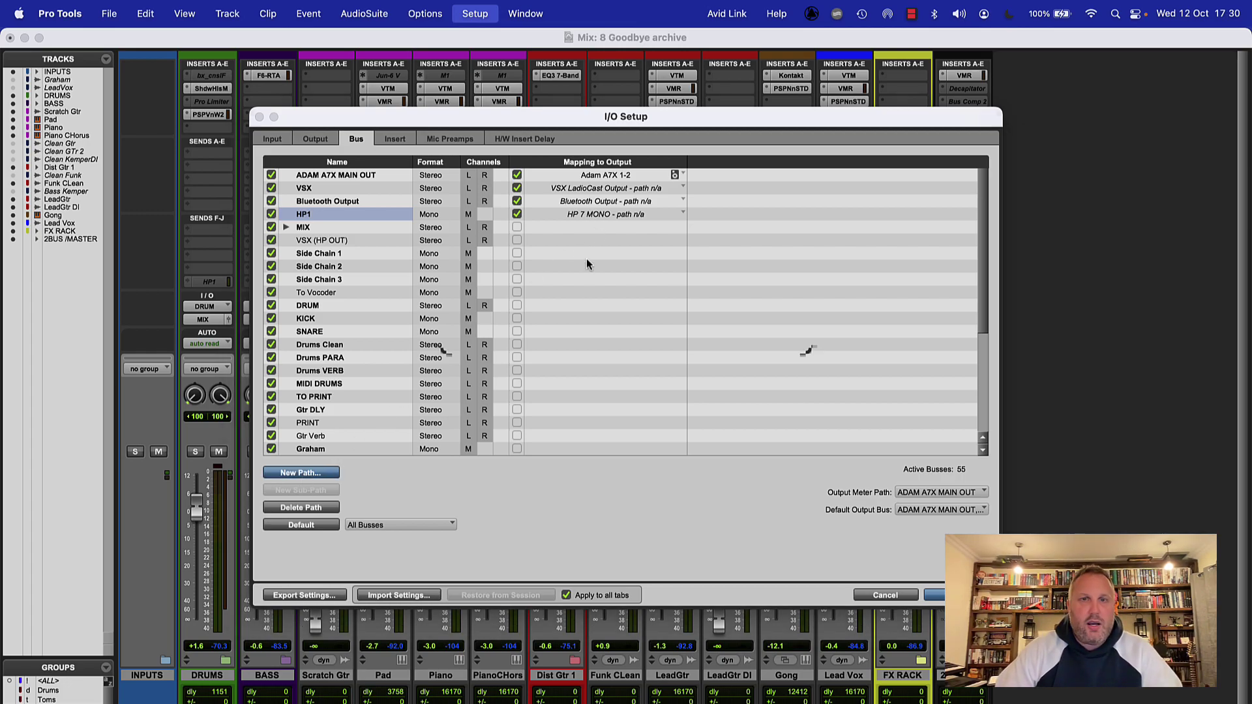
click(579, 279)
click(581, 290)
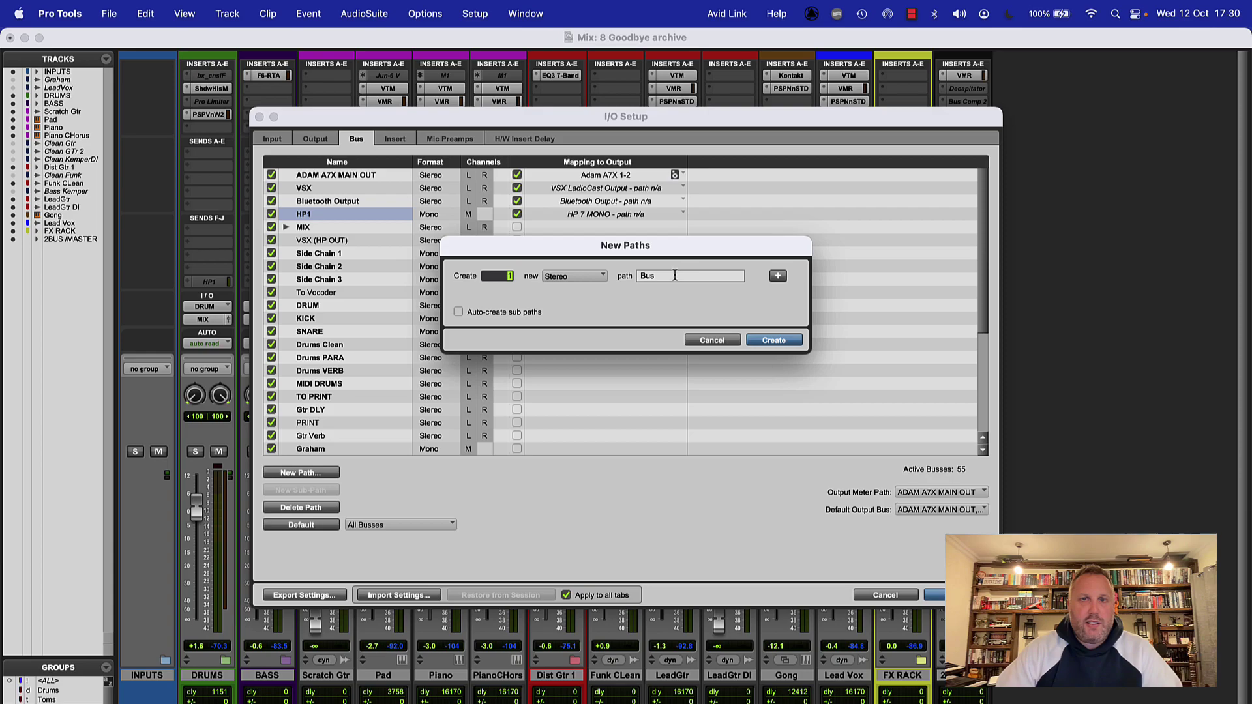
double_click(675, 275)
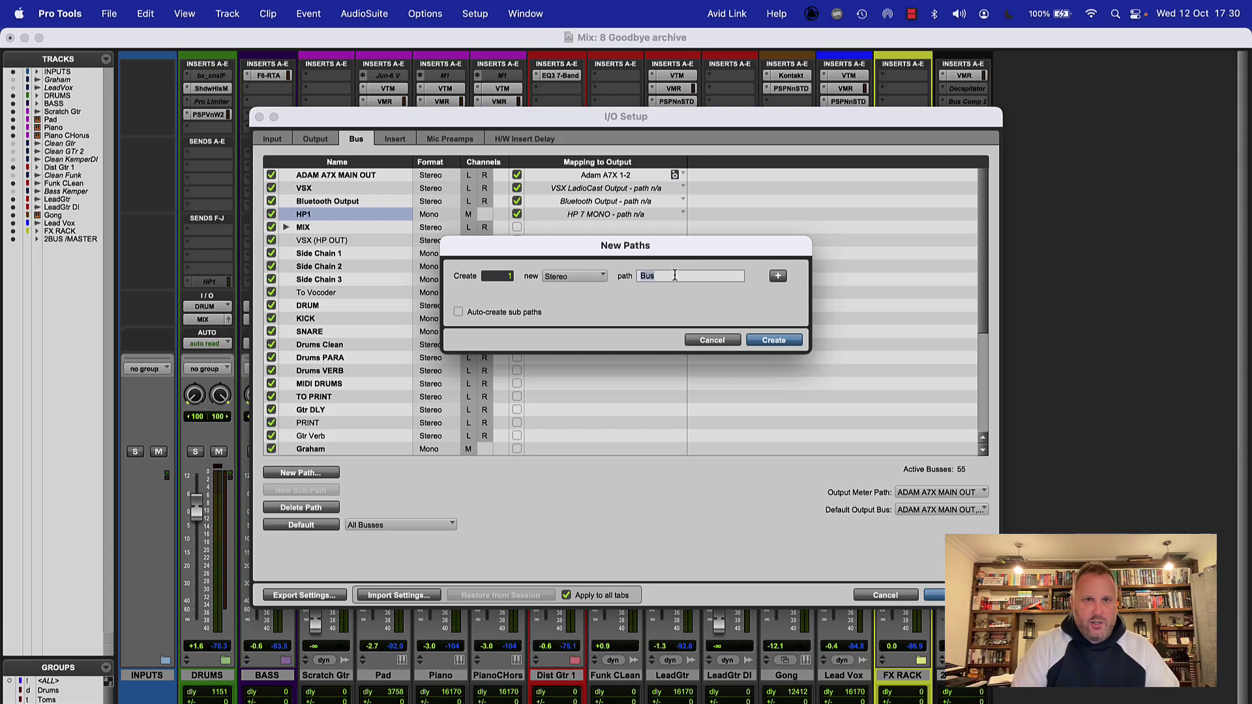
text(Client Headphones)
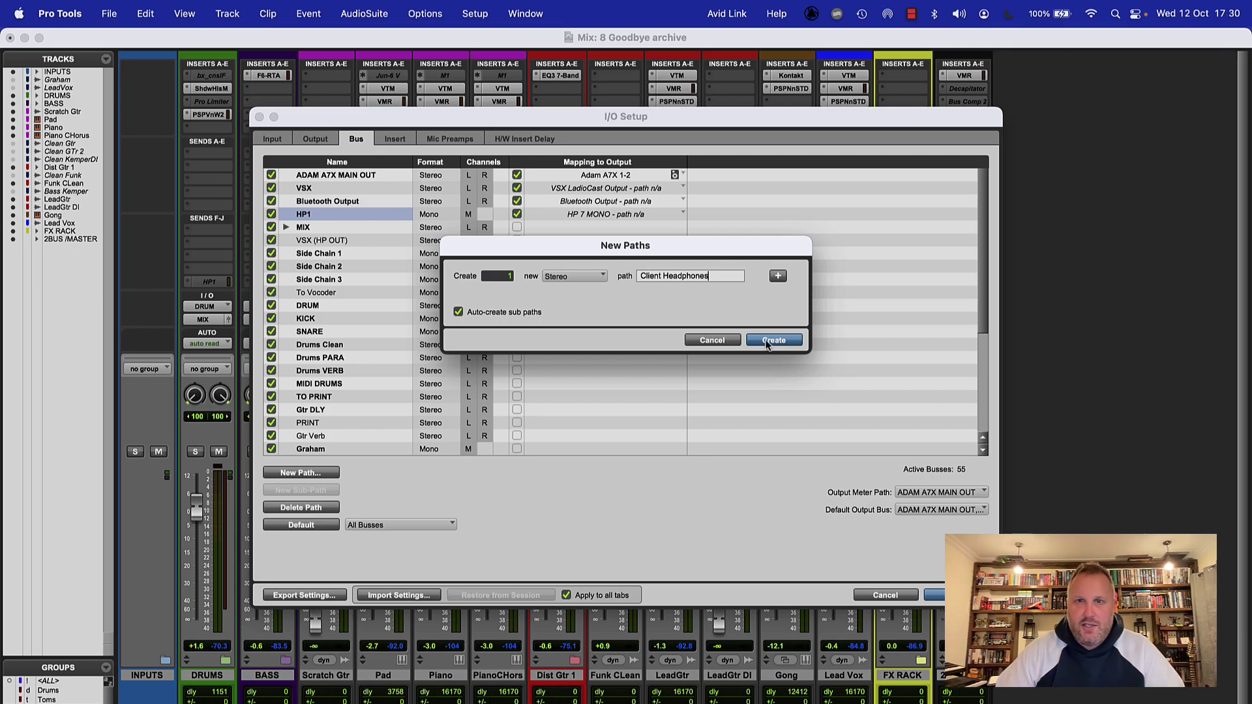
click(769, 340)
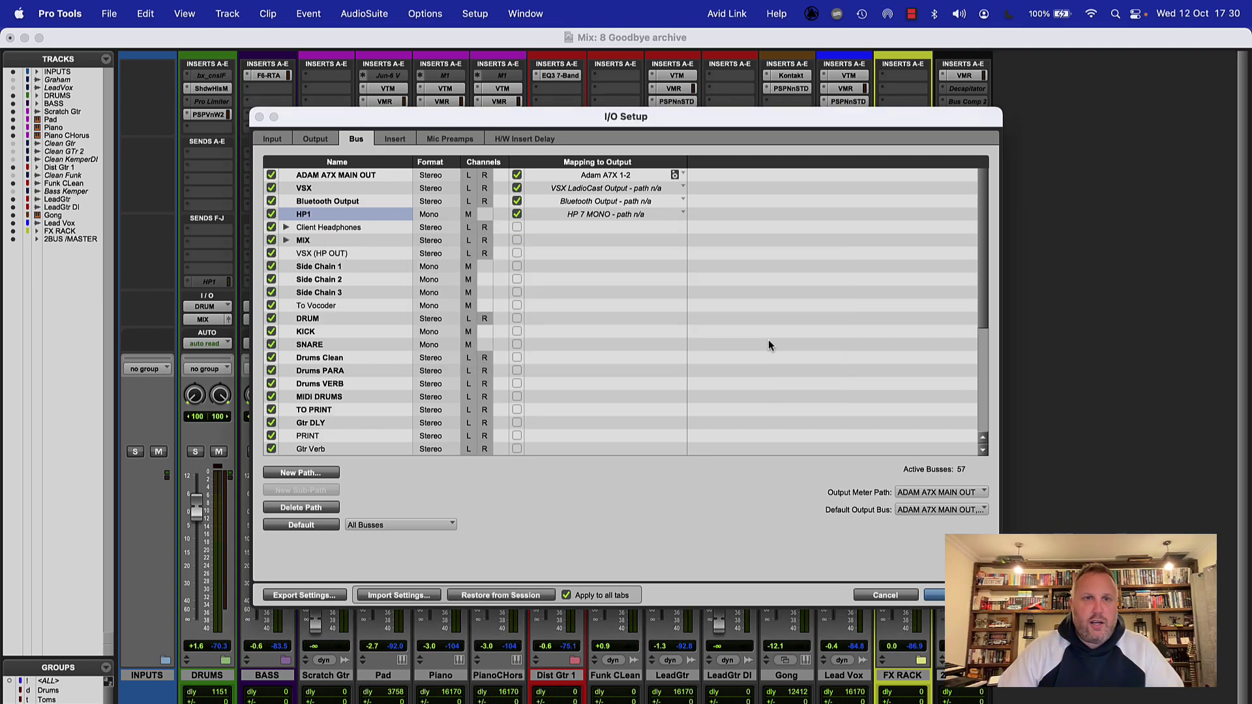
- Move the bus under ADAM A7X MAIN OUT and rename it Client Headphones 3-4
drag(330, 229, 332, 189)
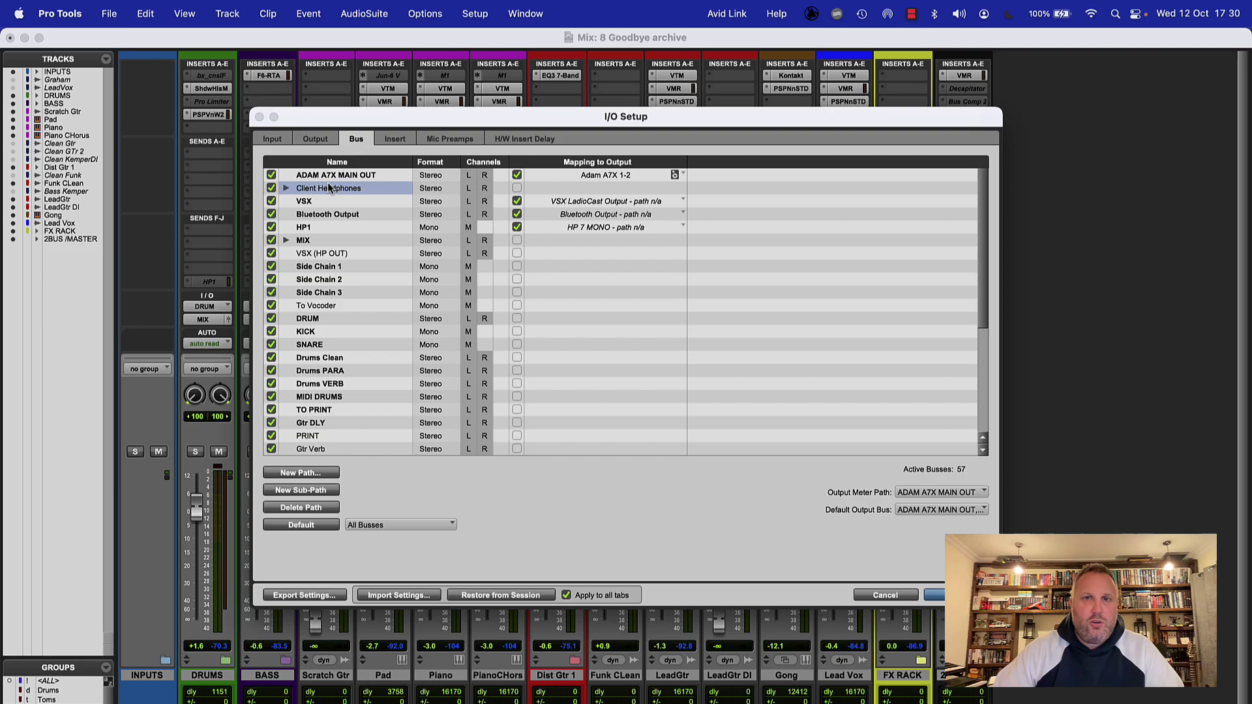
click(286, 189)
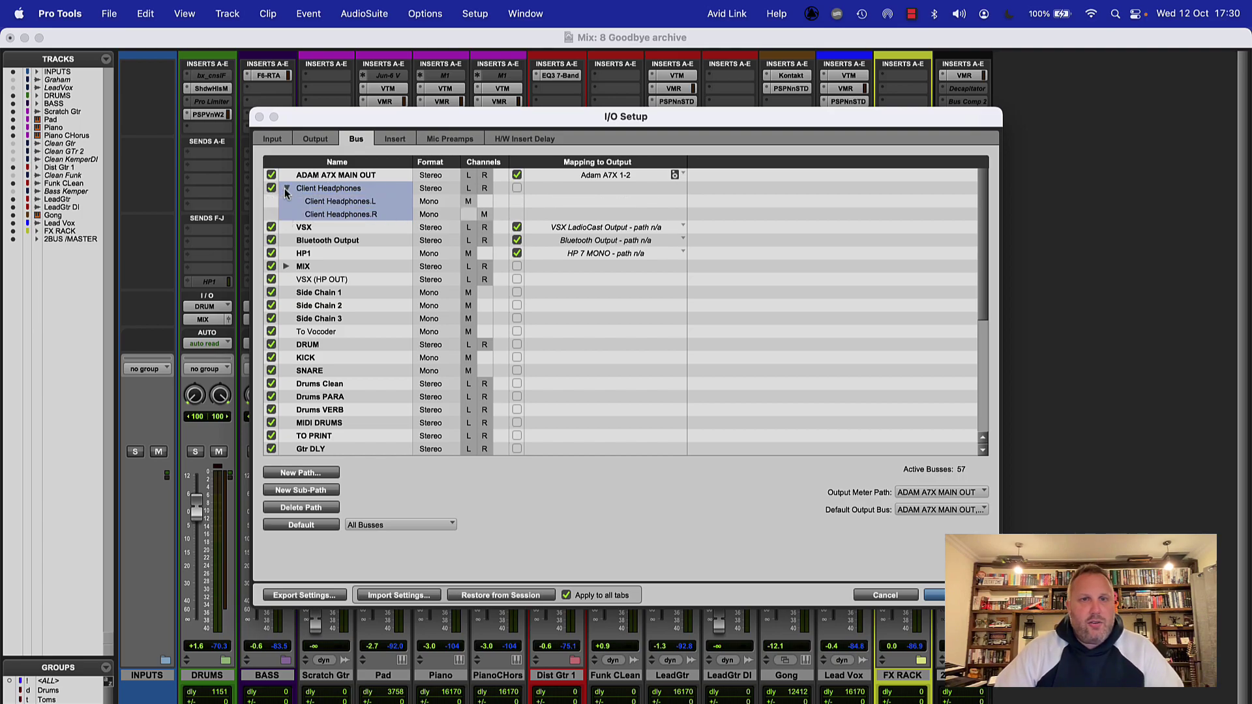
double_click(362, 191)
key(Right)
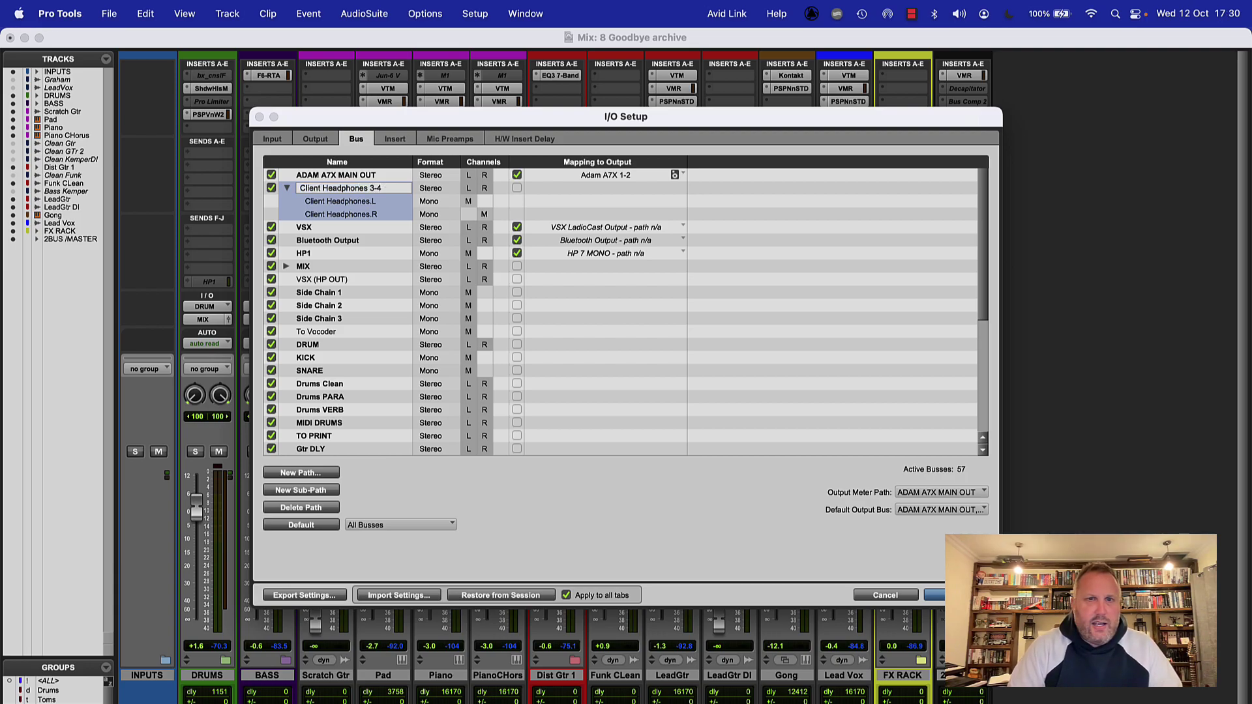
key(Return)
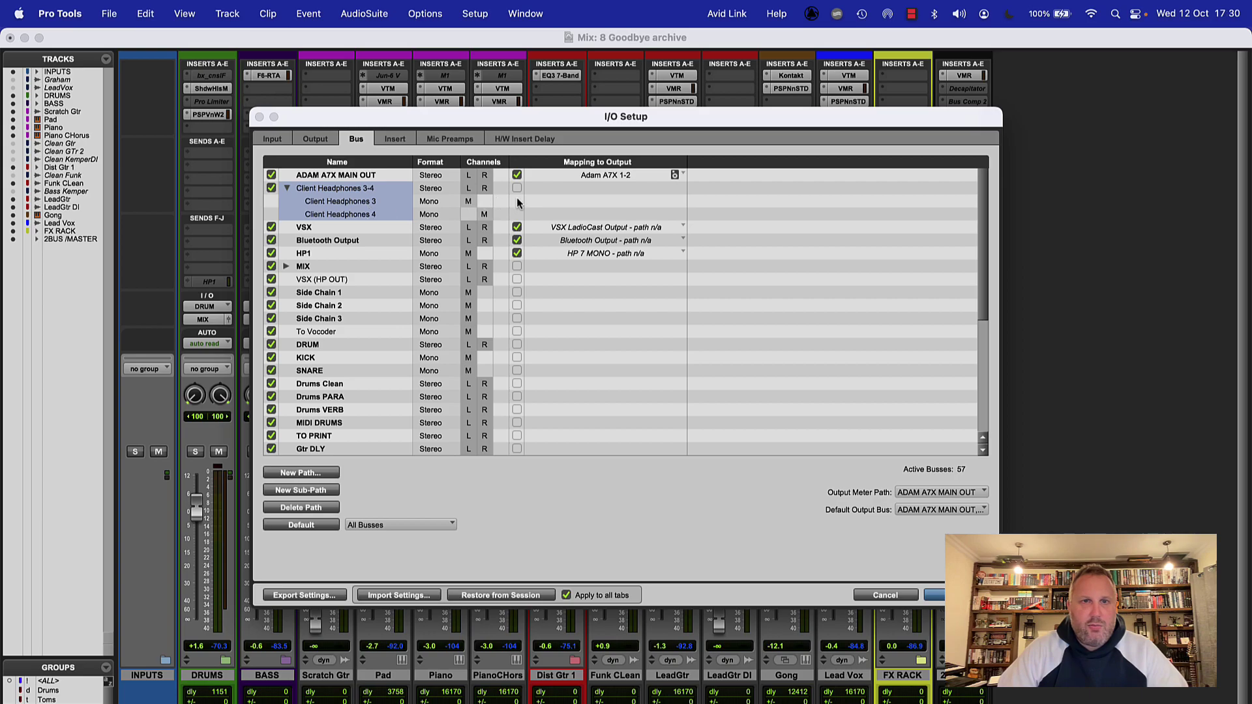
- Map the Client Headphones 3-4 bus to the Interface Outputs 3-4 (Stereo) output
click(287, 189)
click(517, 188)
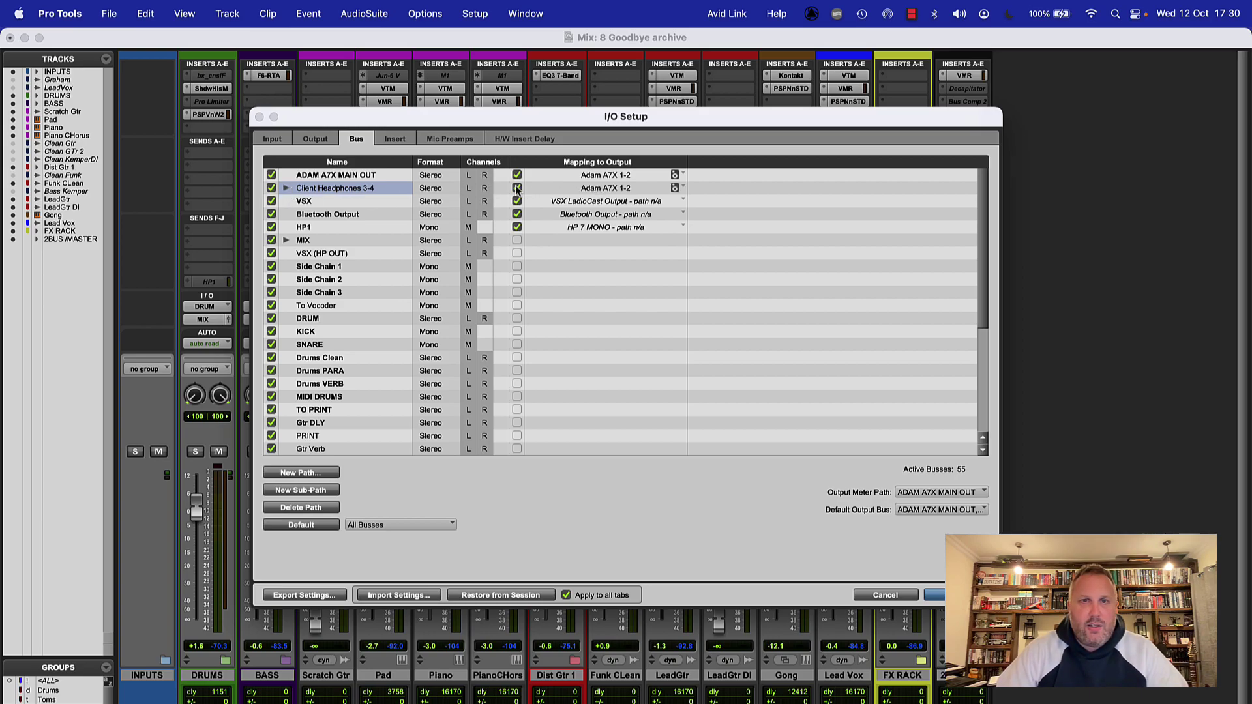
click(582, 190)
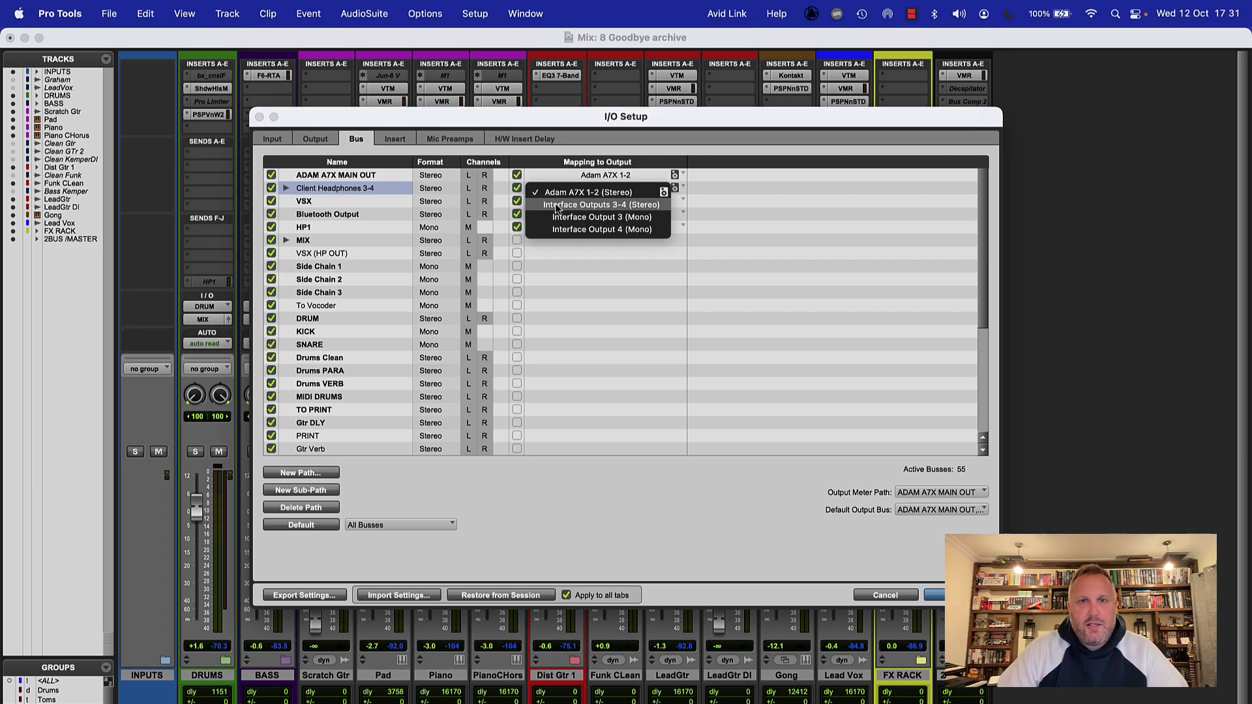
click(591, 206)
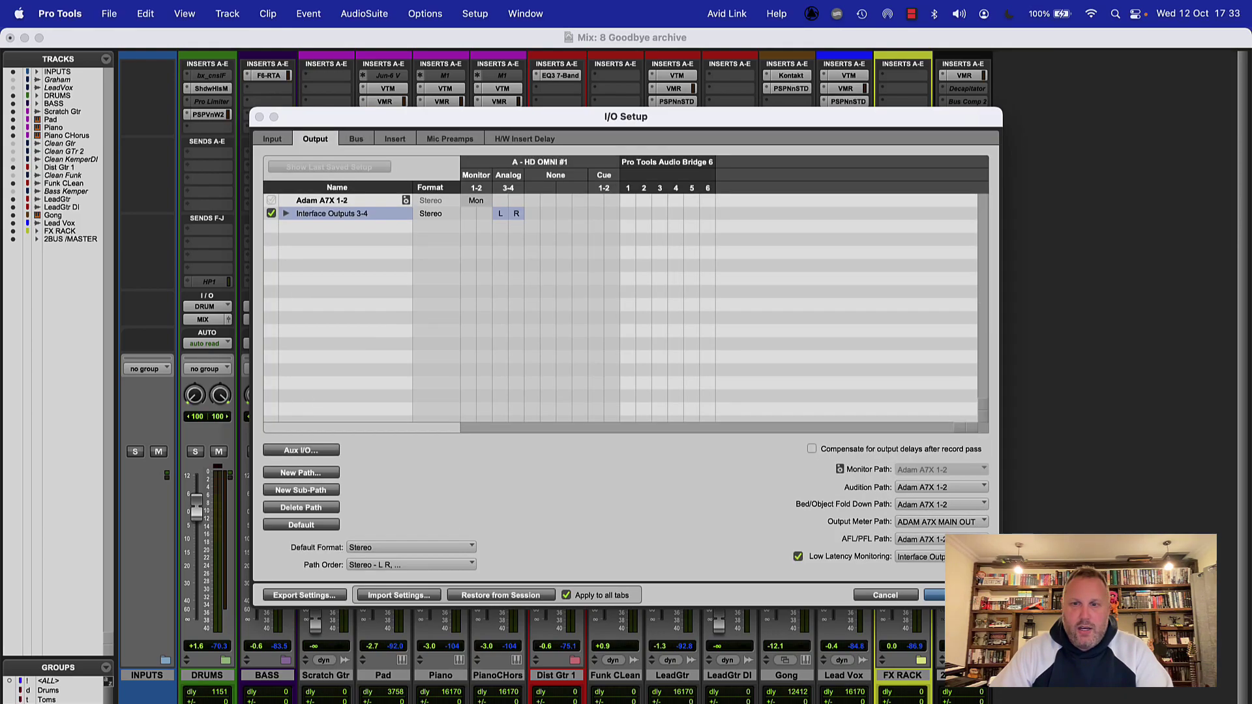
- Close I/O Setup and remove the HP1 send from the DRUMS track
key(Return)
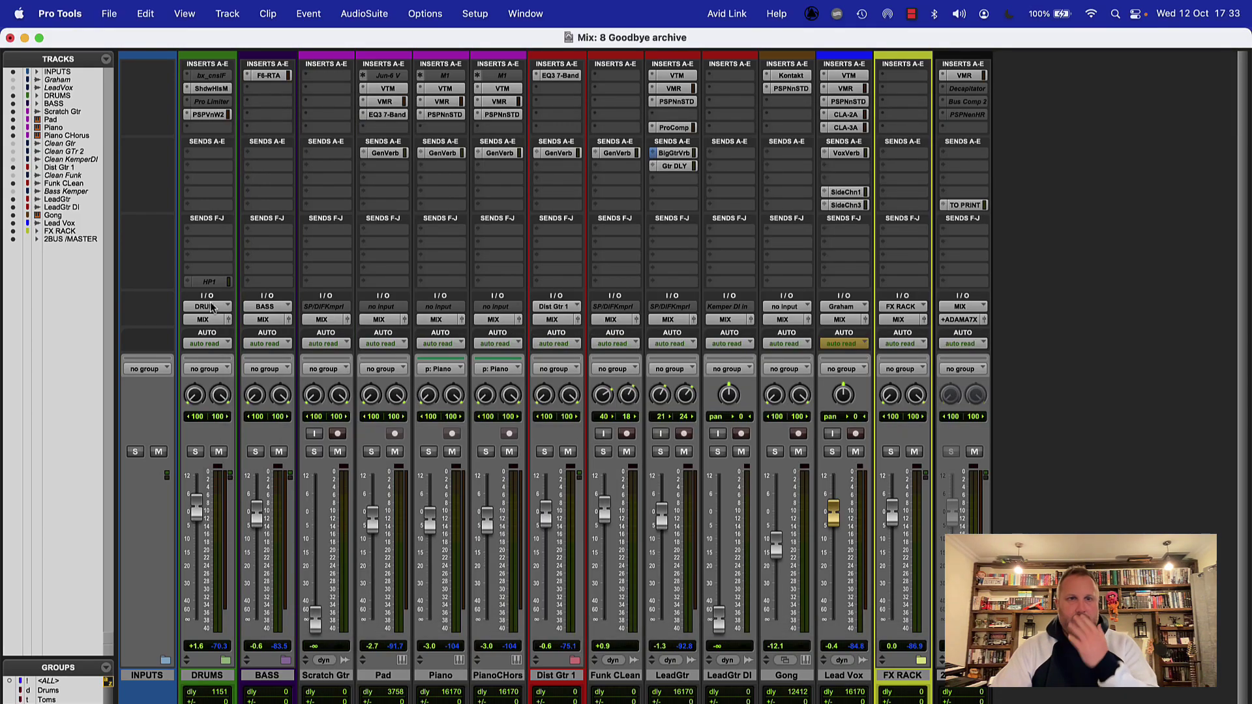
click(209, 282)
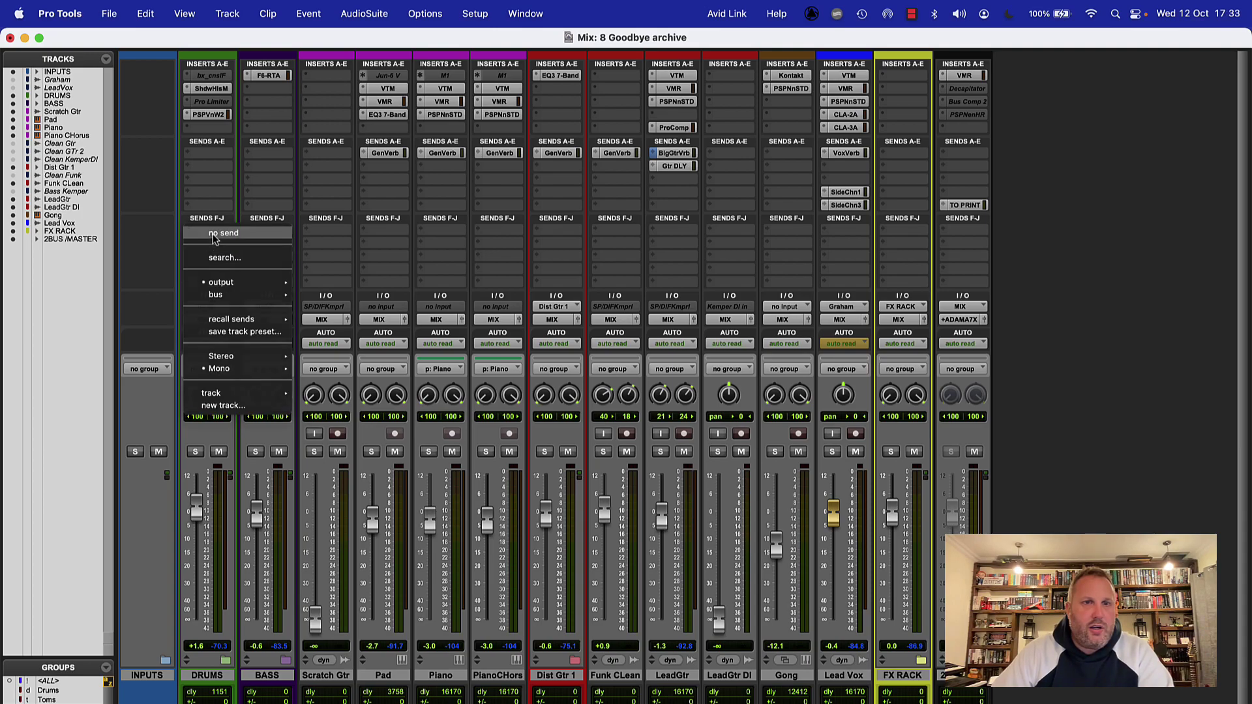
click(203, 275)
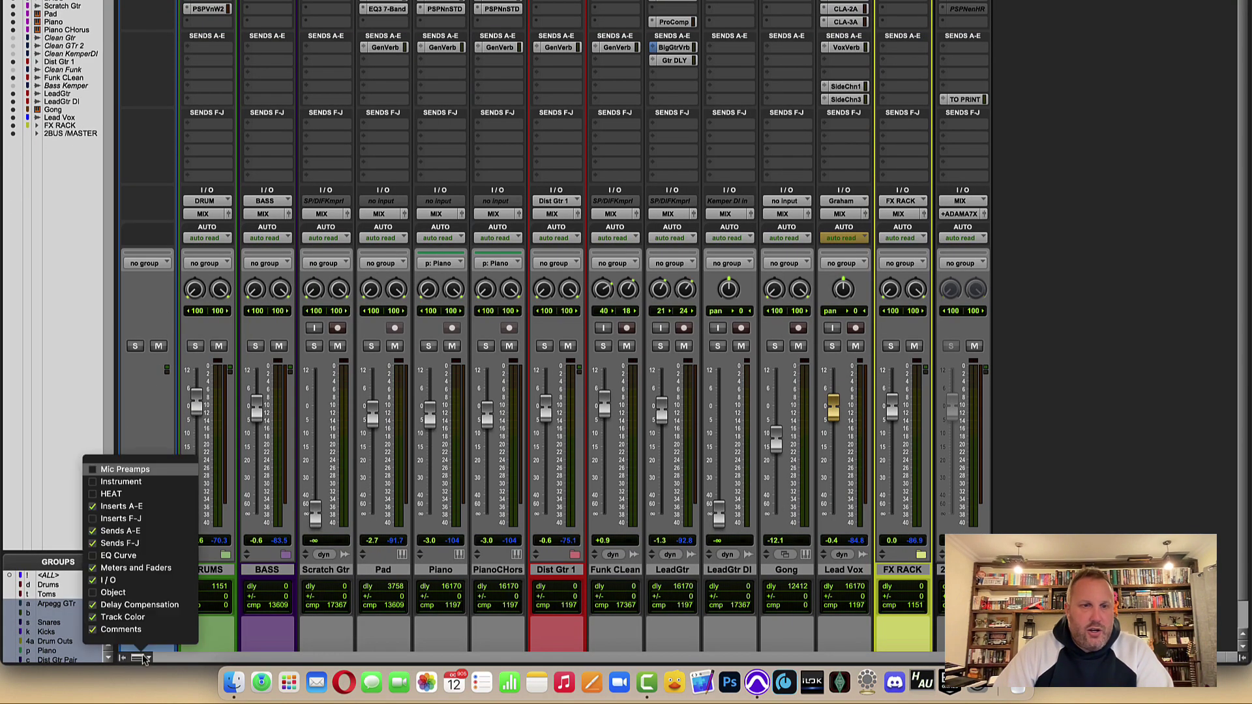
- Hide the Sends A-E section in the Mix window, keeping Sends F-J shown
click(139, 657)
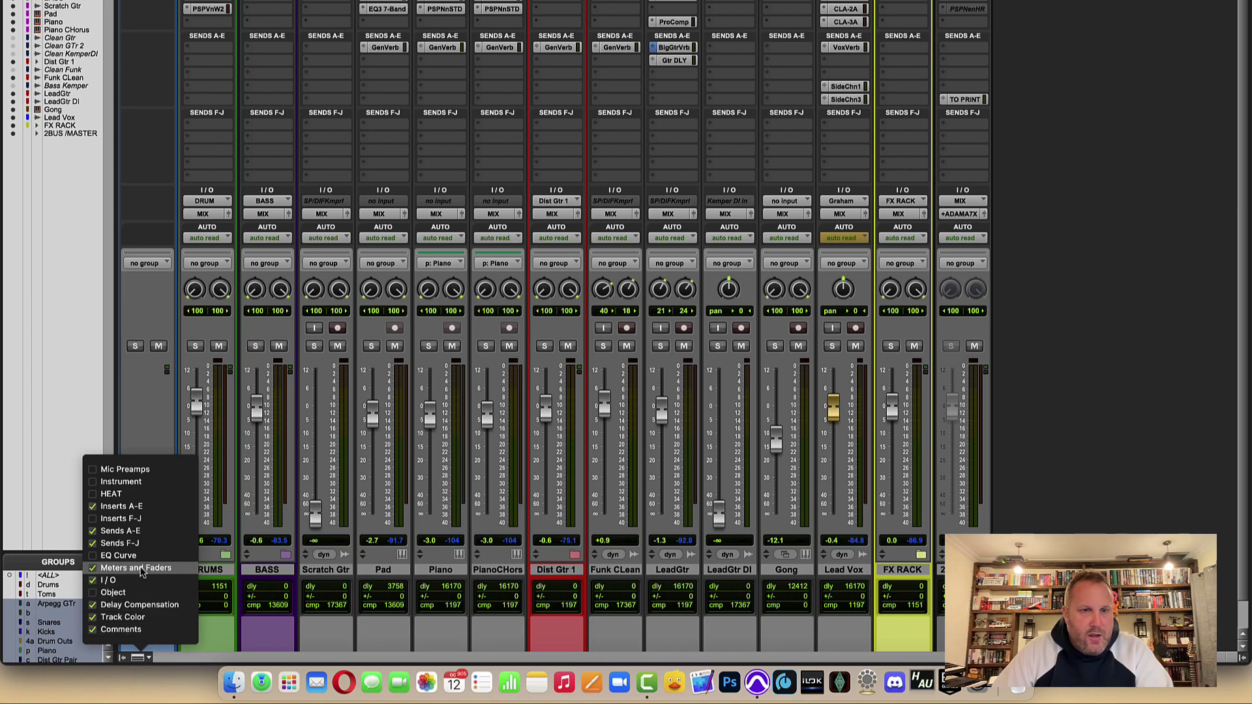
click(120, 531)
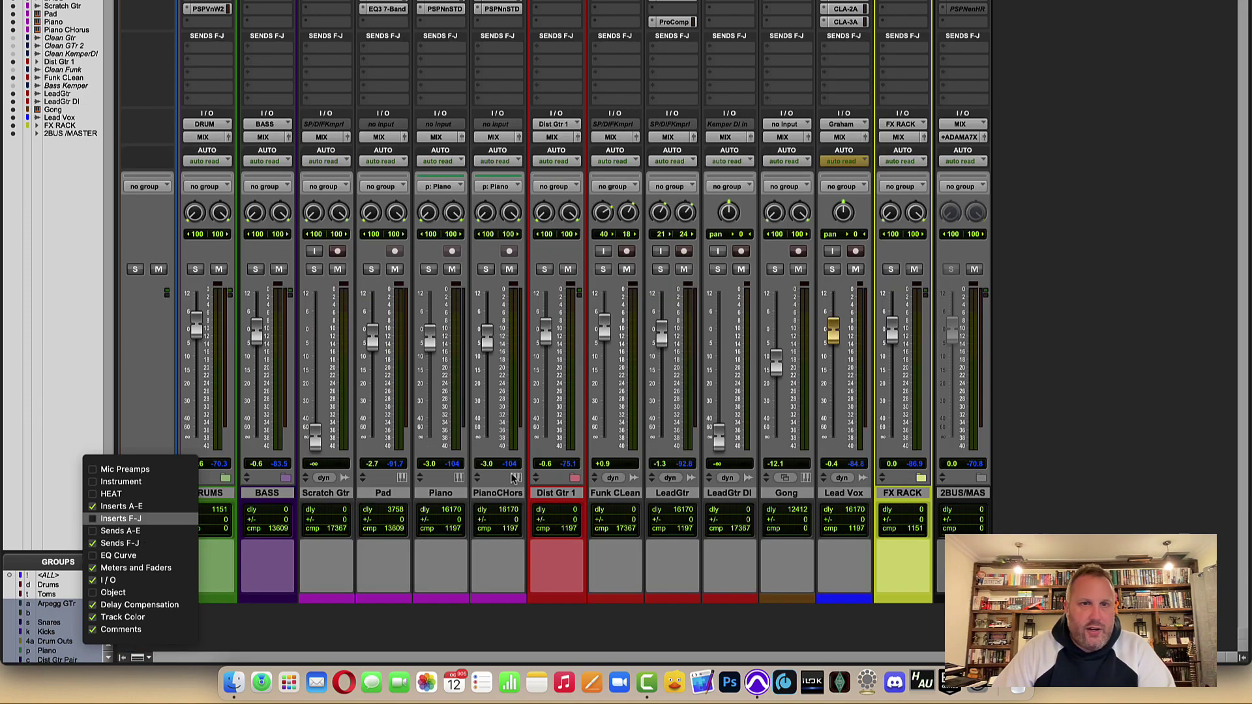
click(1184, 322)
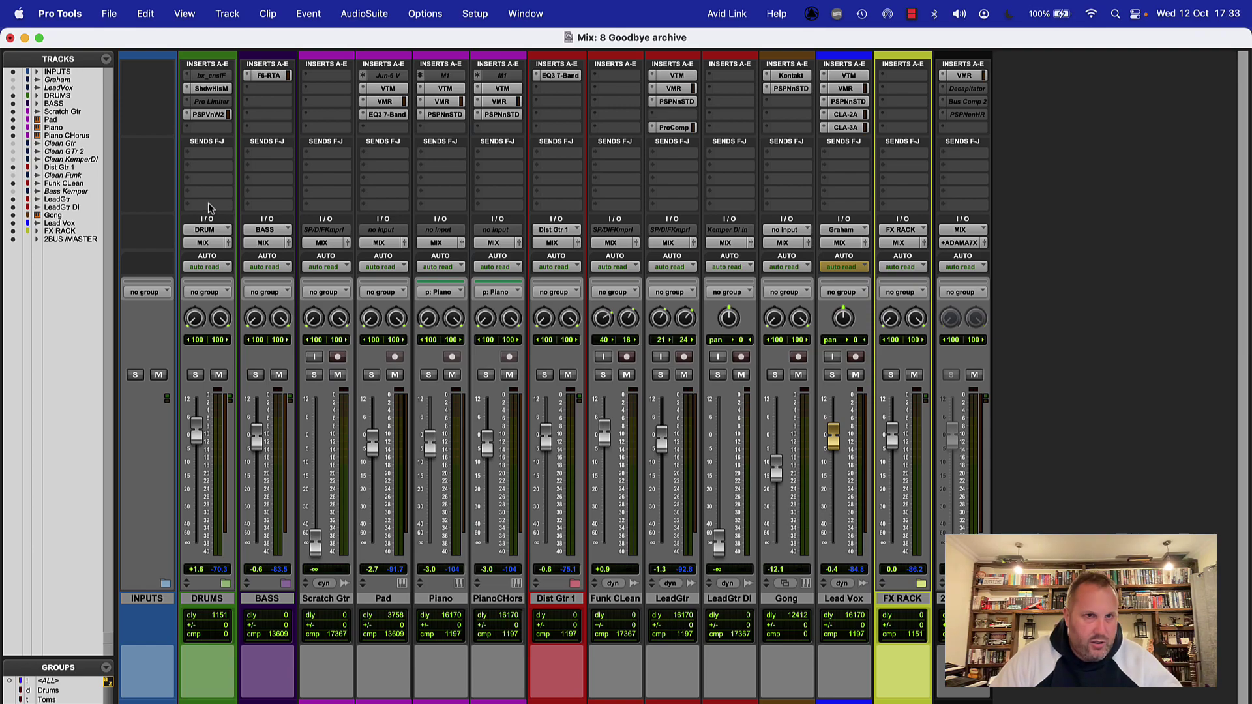
- Add a Client Headphones 3-4 send to all tracks and show expanded send faders
click(203, 206)
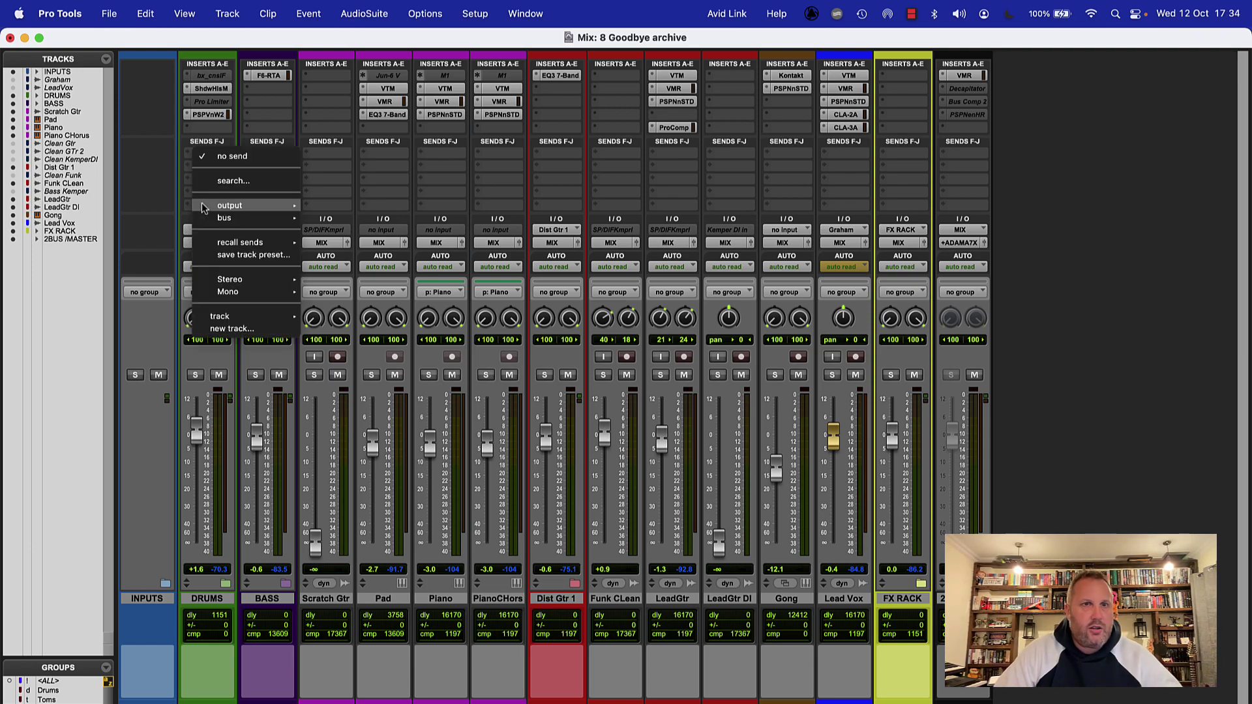
mouse_move(202, 207)
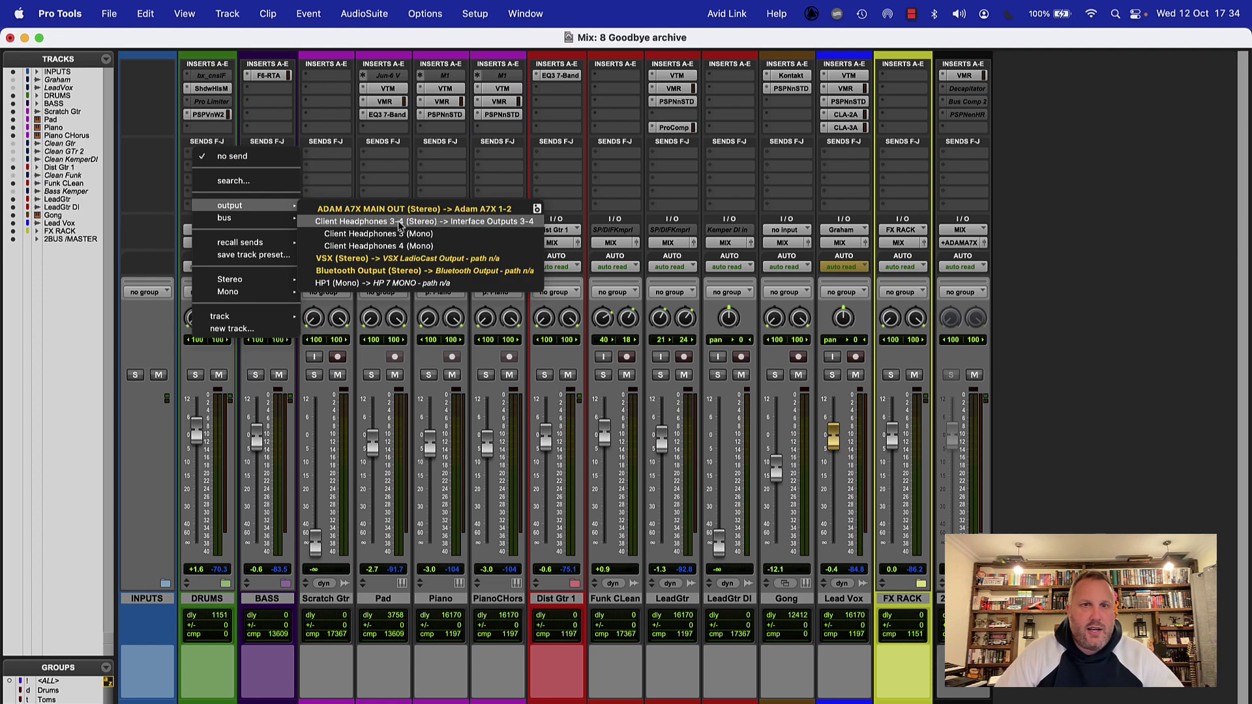
key(Escape)
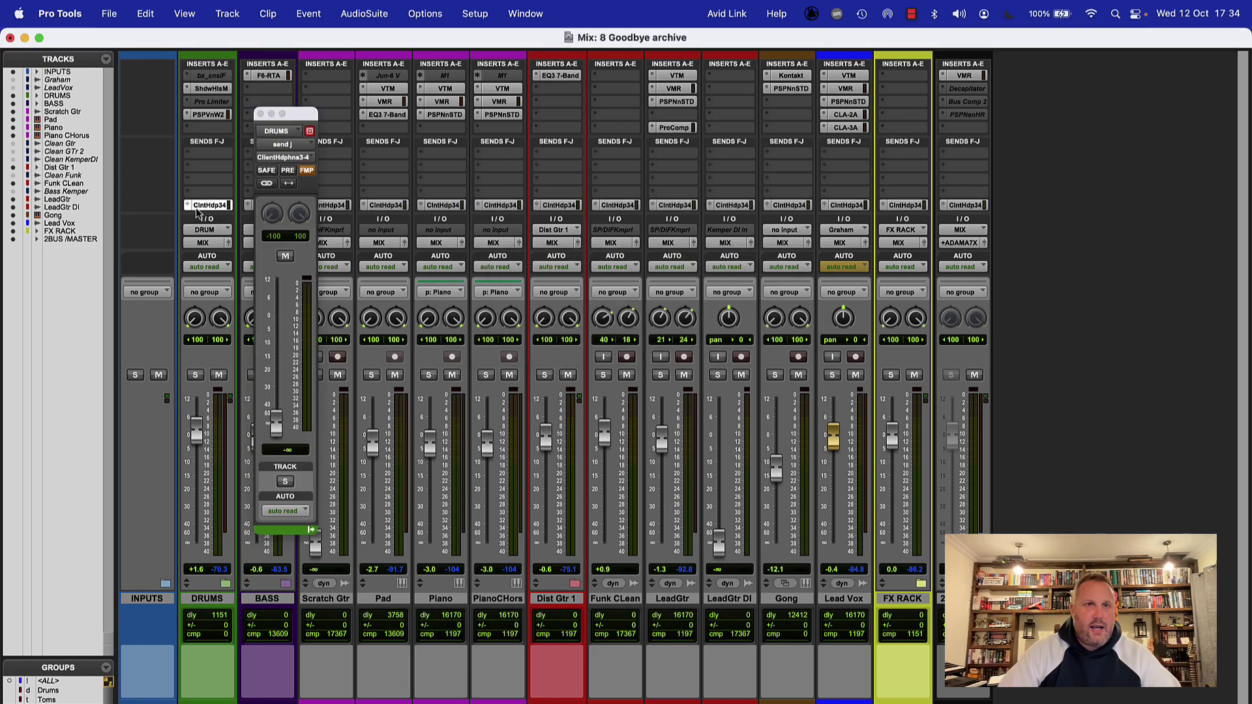
click(260, 114)
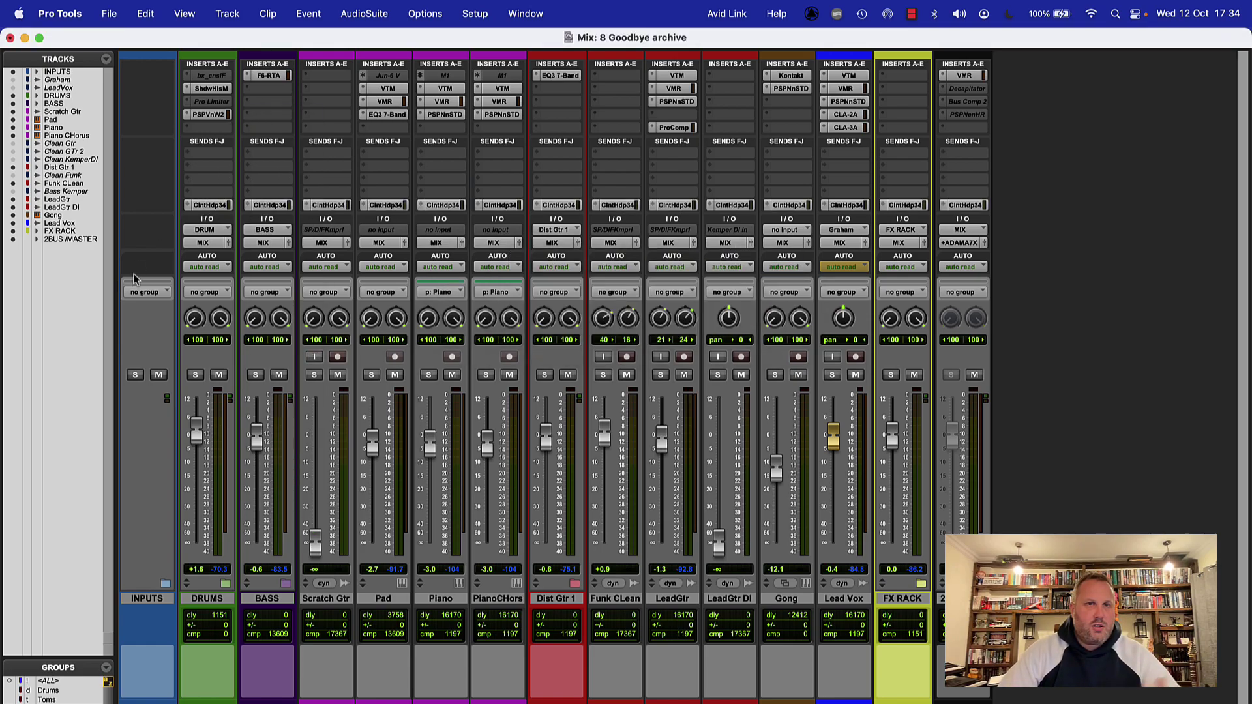
click(188, 208)
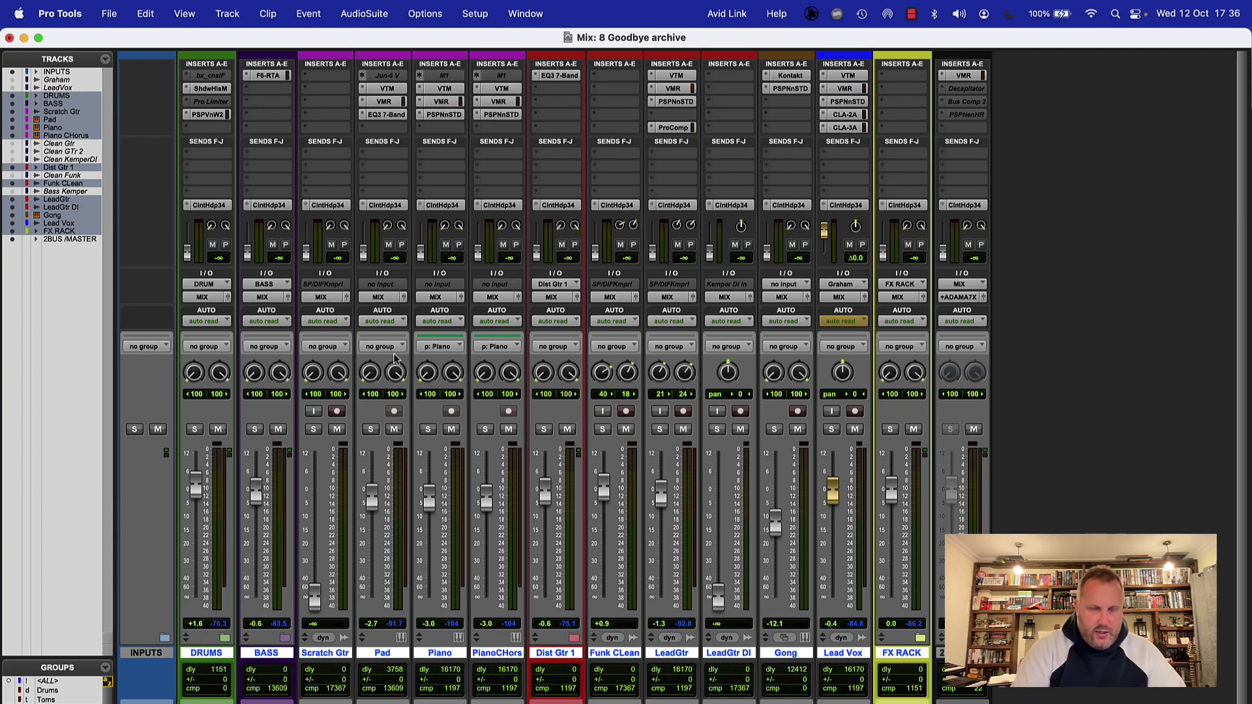
- Copy each track's current fader volume to Send J with Copy To Send
key(super+alt+h)
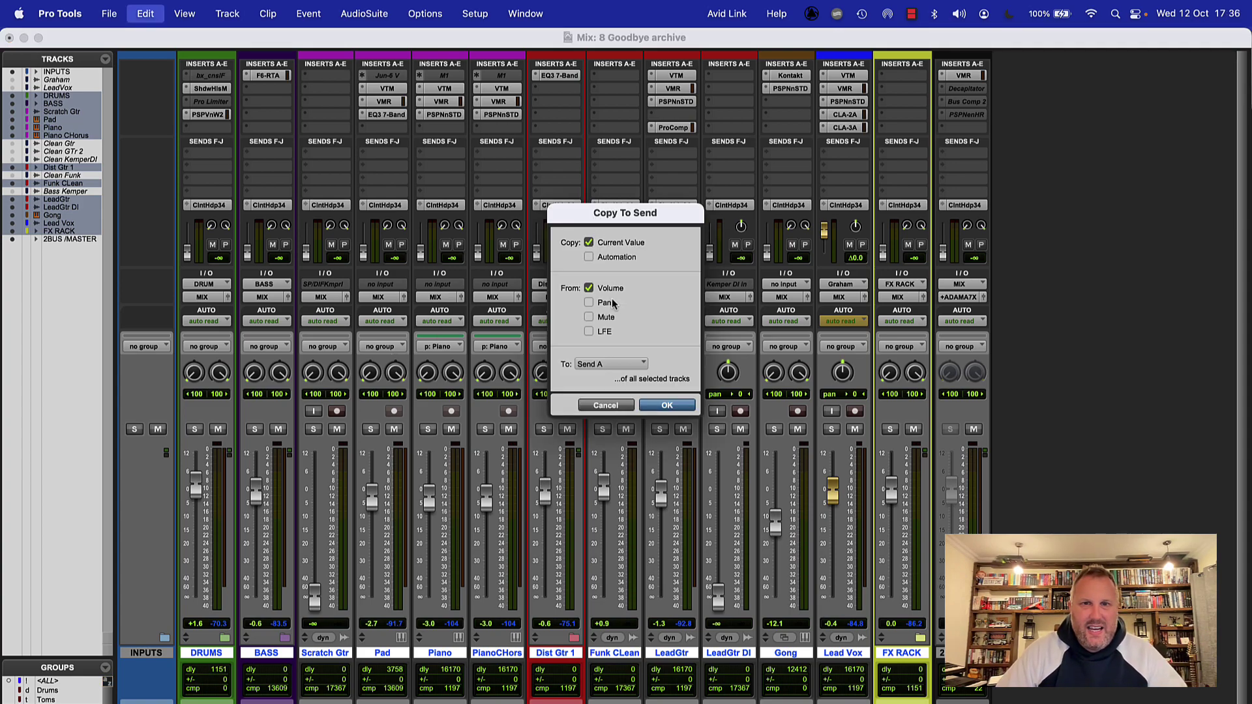
click(616, 371)
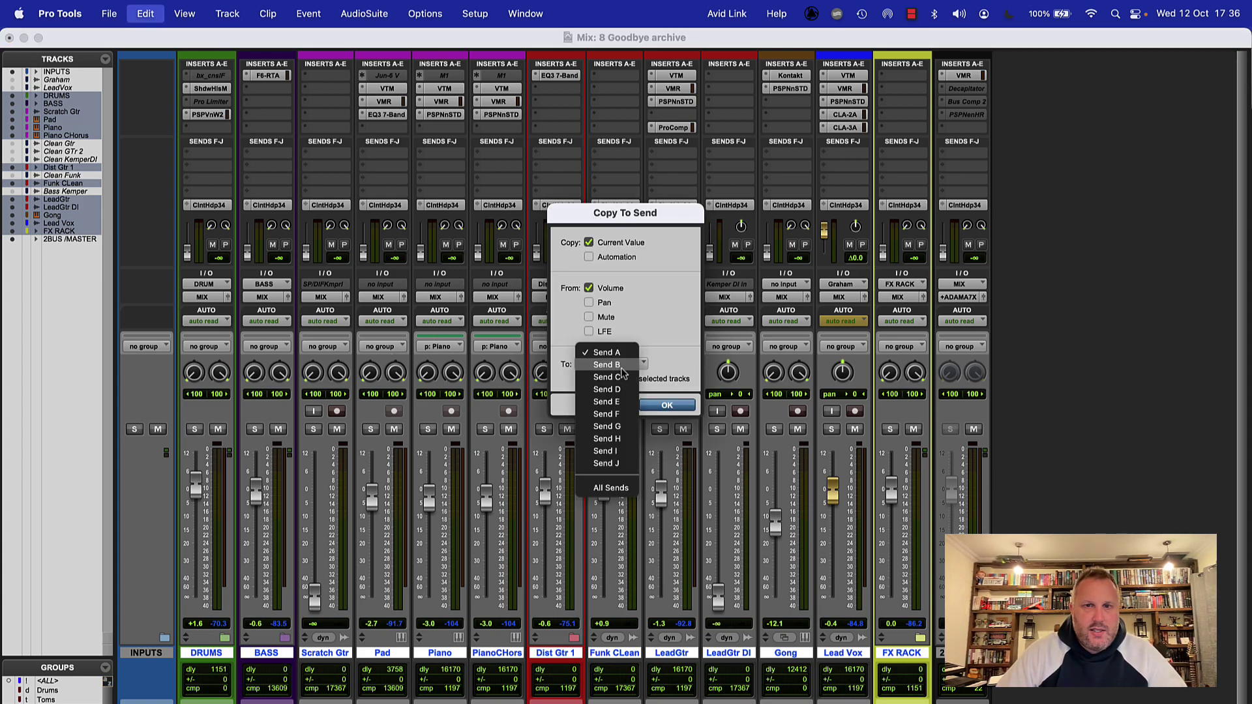
click(613, 462)
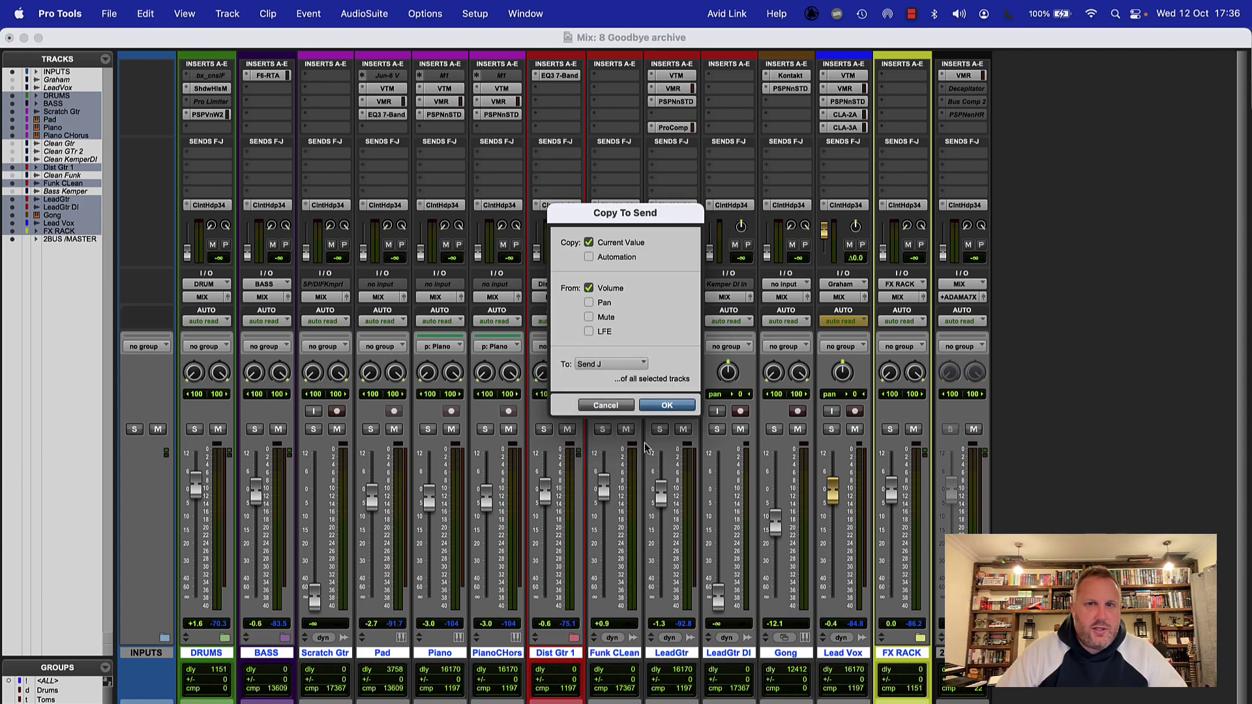
click(667, 406)
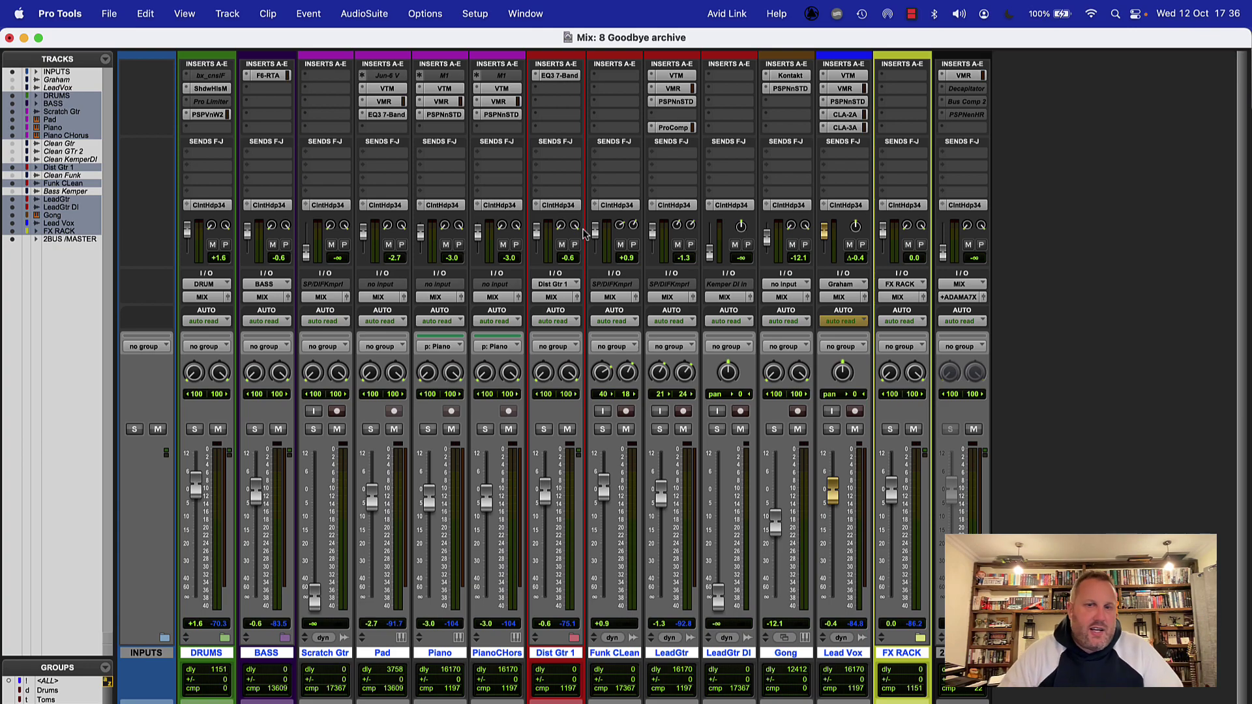
- Set headphone send levels: DRUMS -12.5, BASS +2.7, Lead Vox +6.2
drag(188, 231, 188, 243)
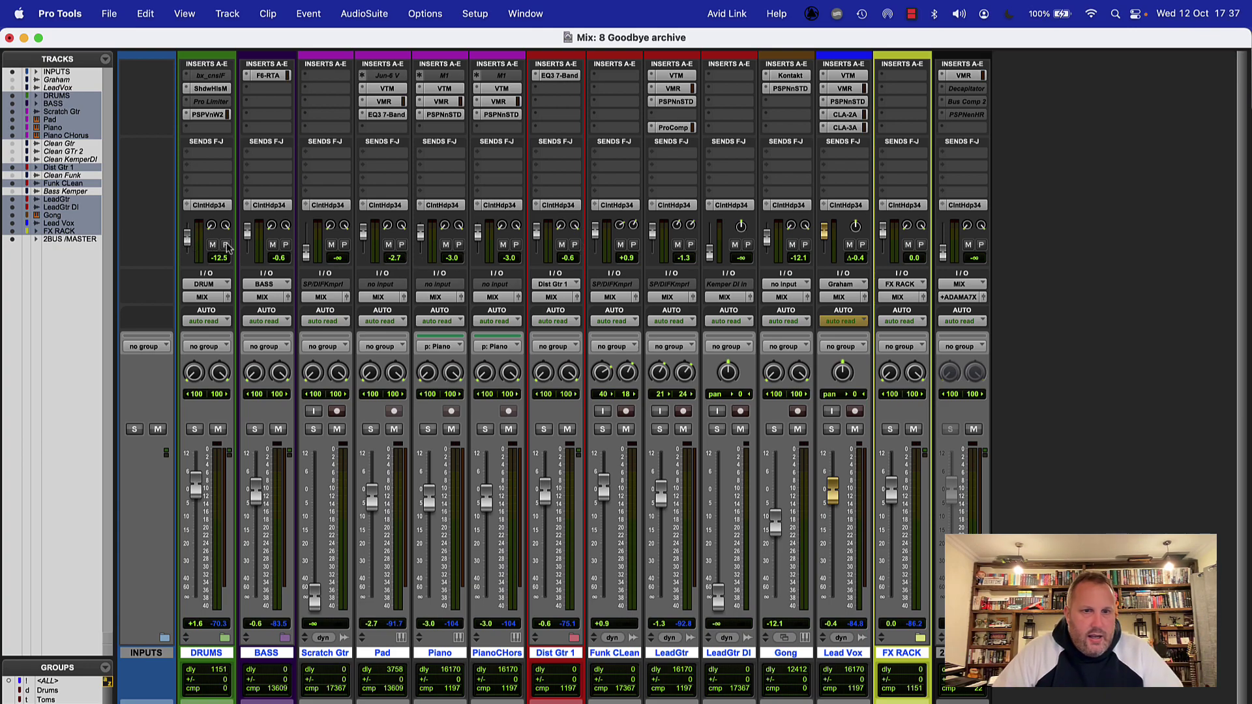
drag(248, 240, 248, 236)
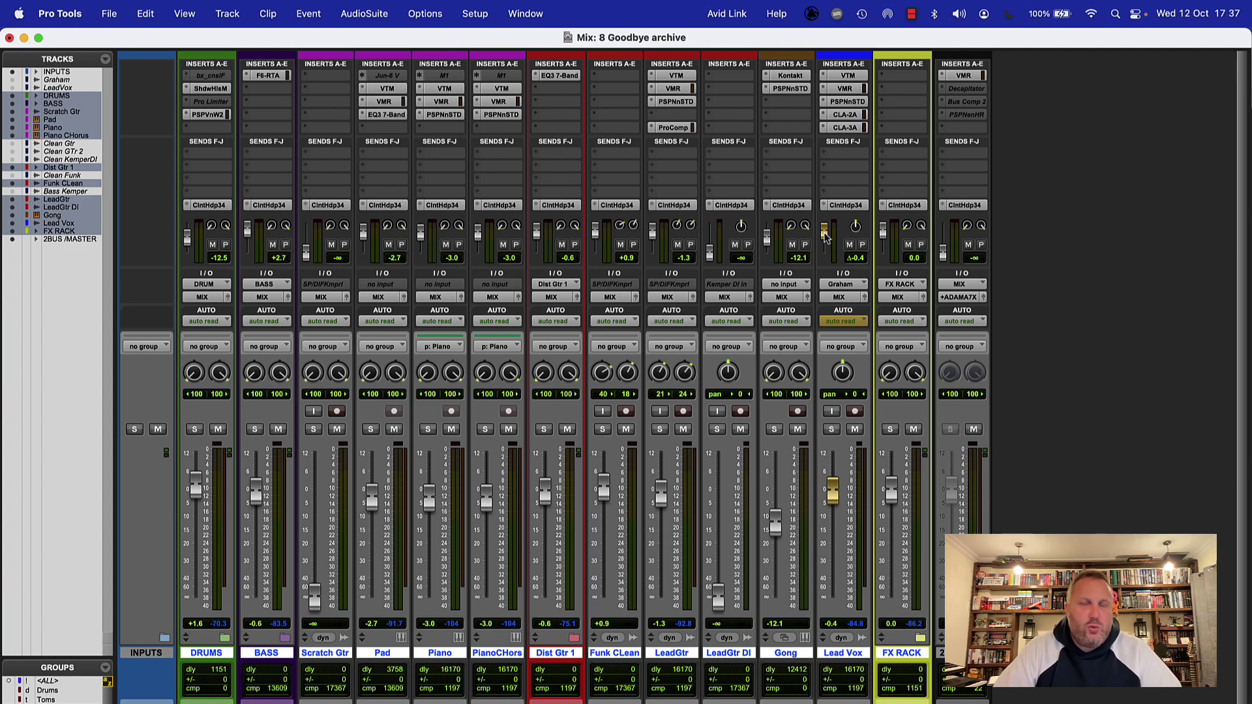
drag(825, 237, 825, 236)
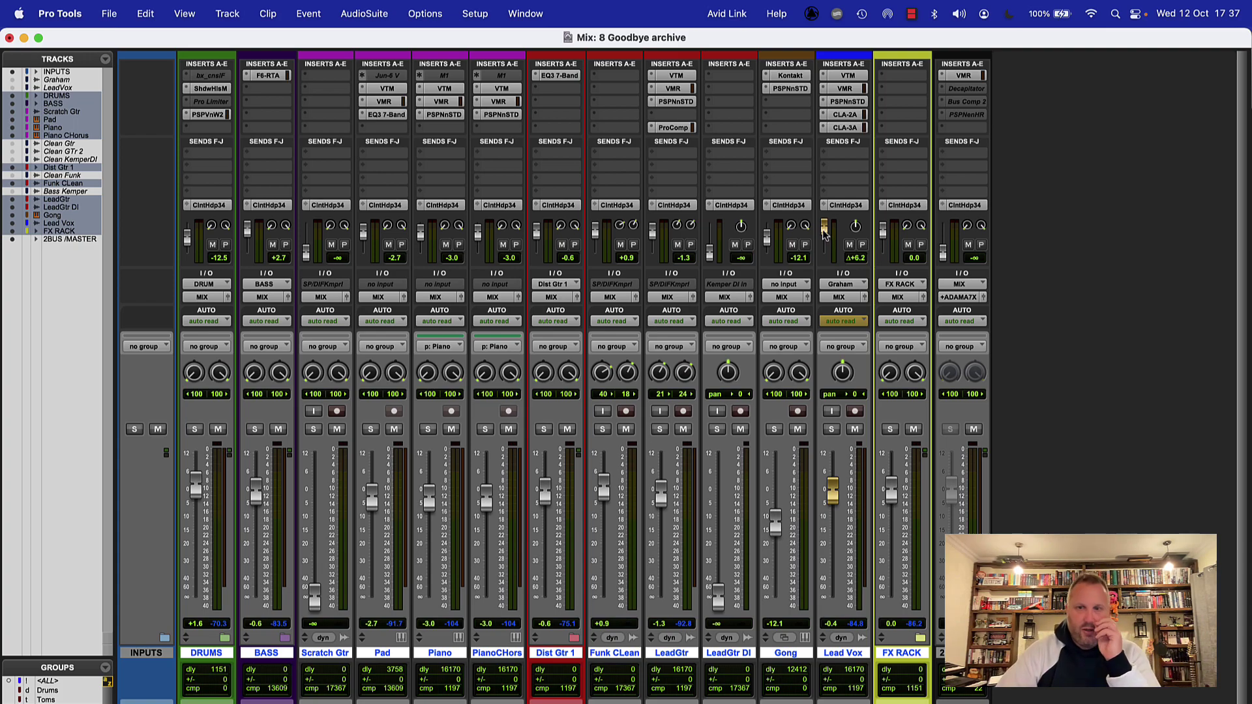
- Remove the 2BUS MASTER headphone send, make all sends pre-fader, and select 2BUS MASTER
click(943, 208)
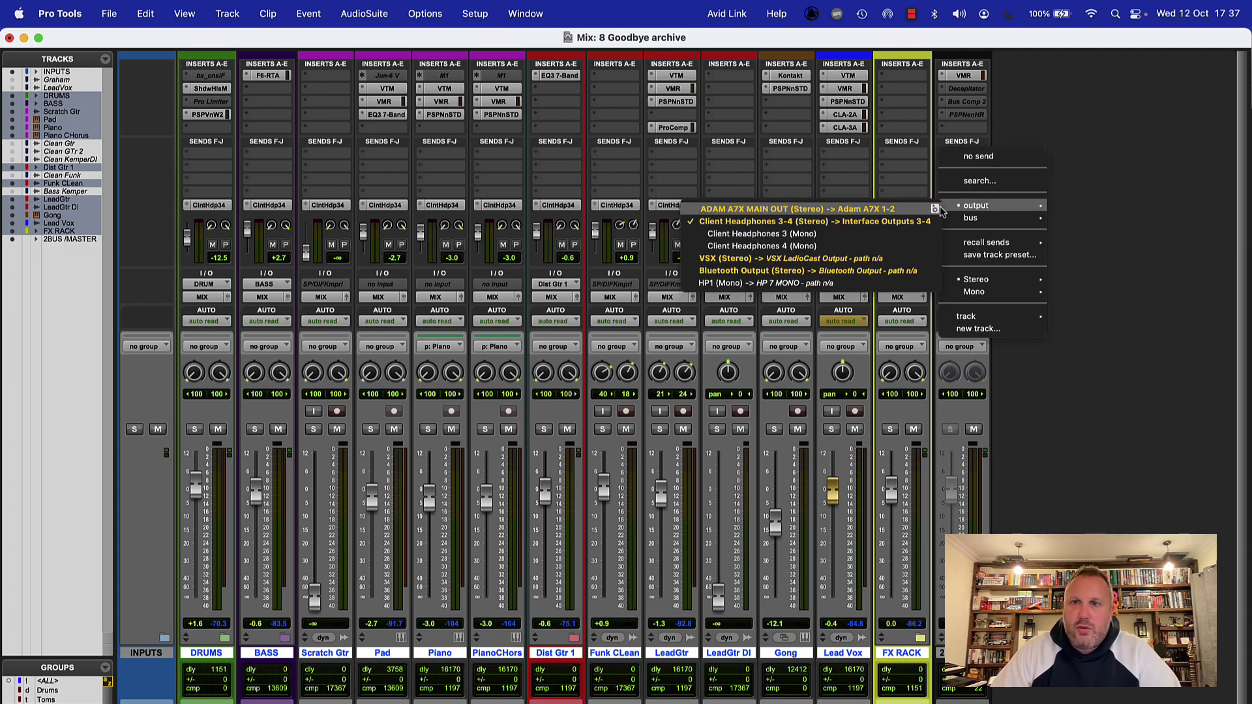
click(1004, 158)
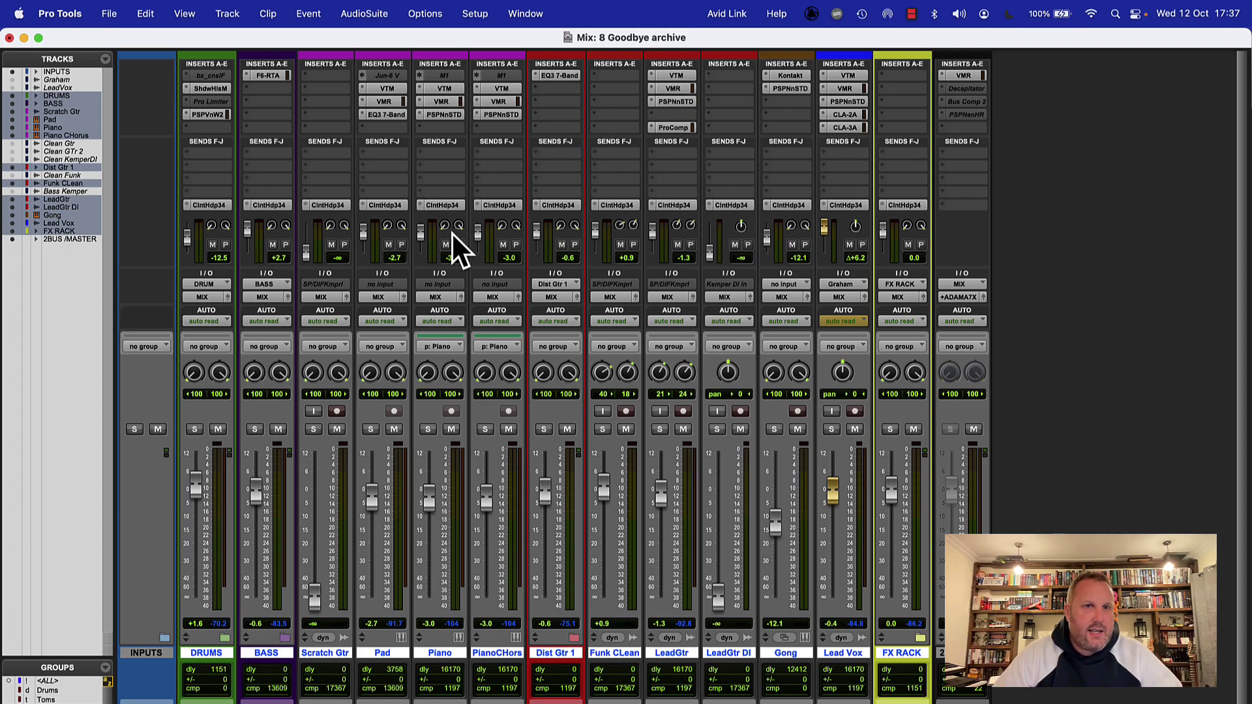
alt+click(225, 245)
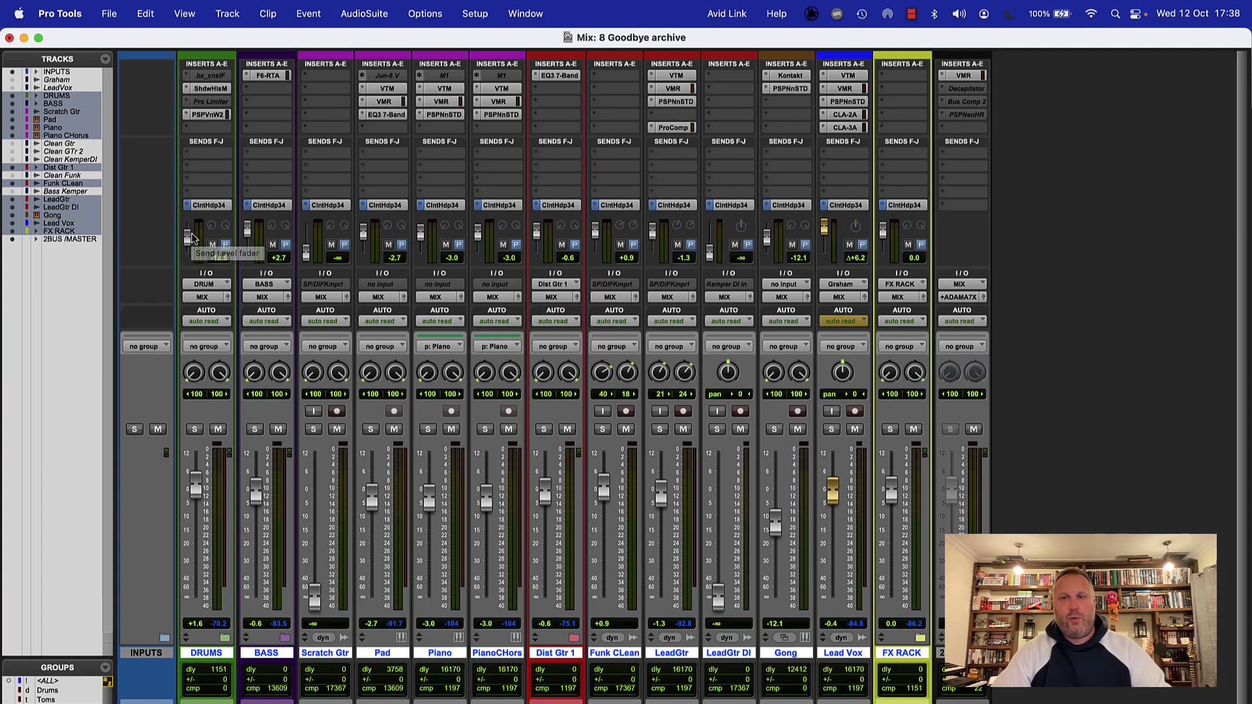
click(958, 653)
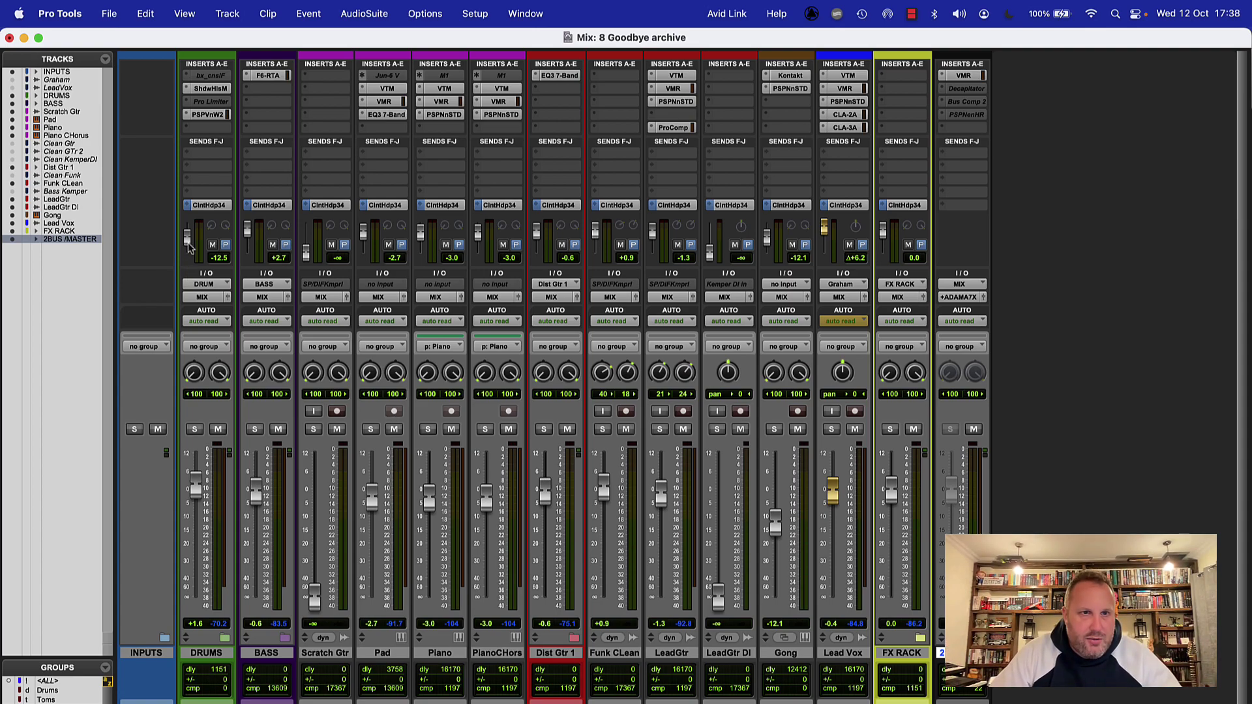
- Raise the DRUMS headphone send to -4.8 and create a stereo master fader named CUE 1
drag(189, 241, 247, 226)
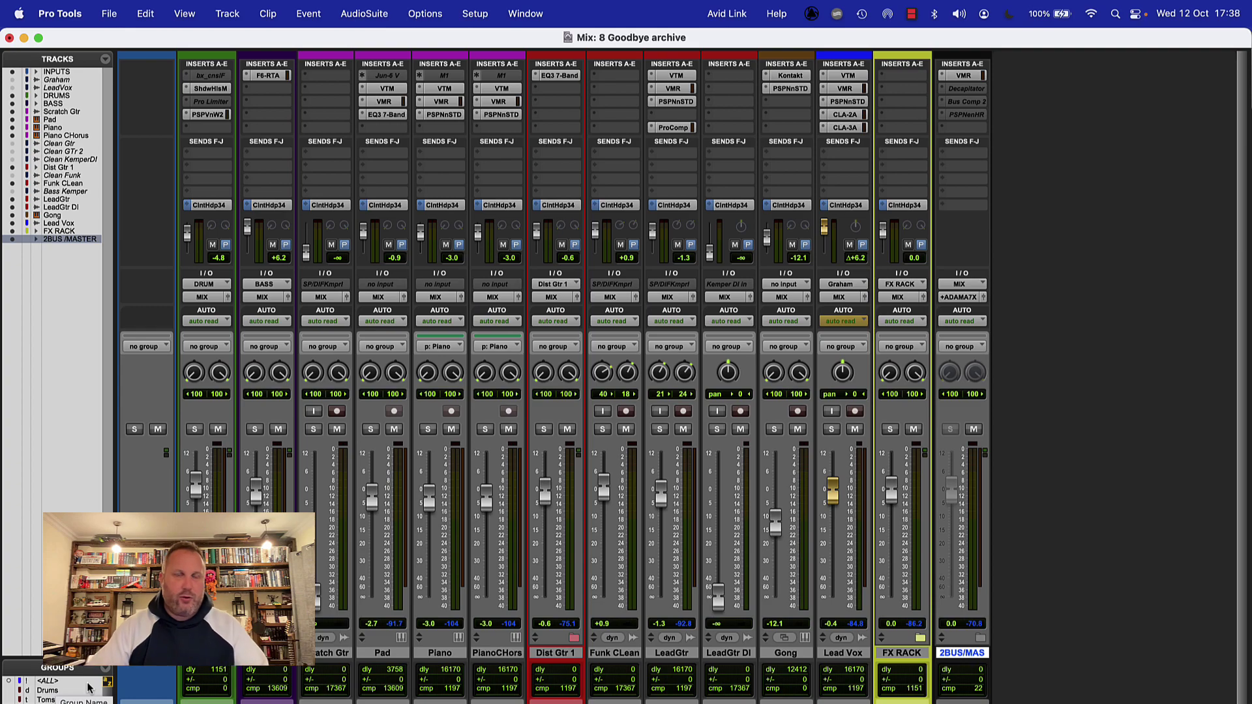
key(super+shift+n)
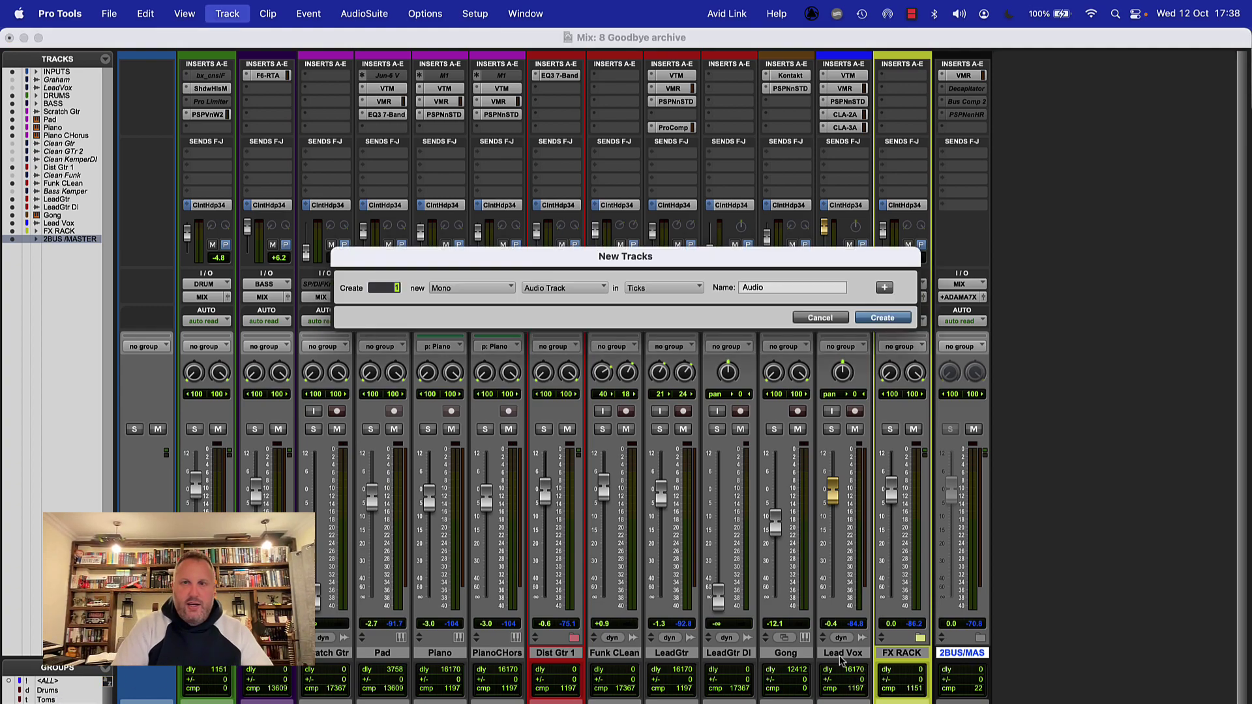
key(super+Right)
key(super+Down)
key(super+Down)
key(super+Down)
key(Tab)
text(CUE )
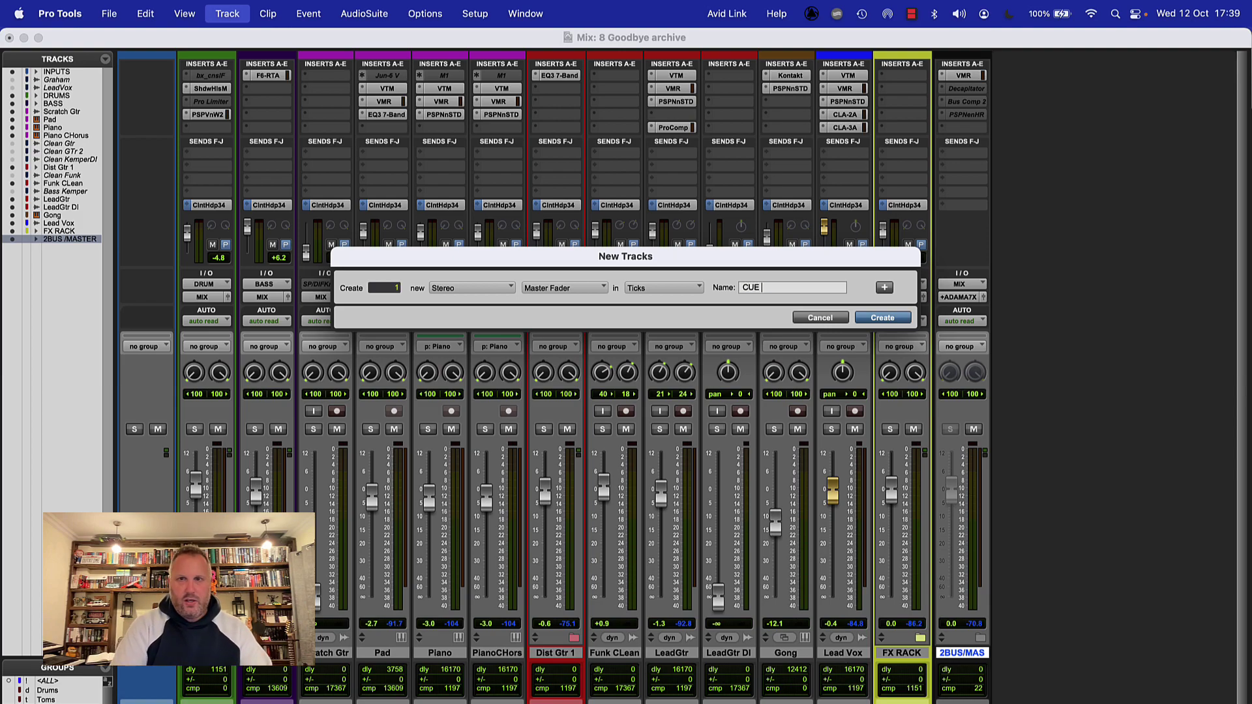
text(1)
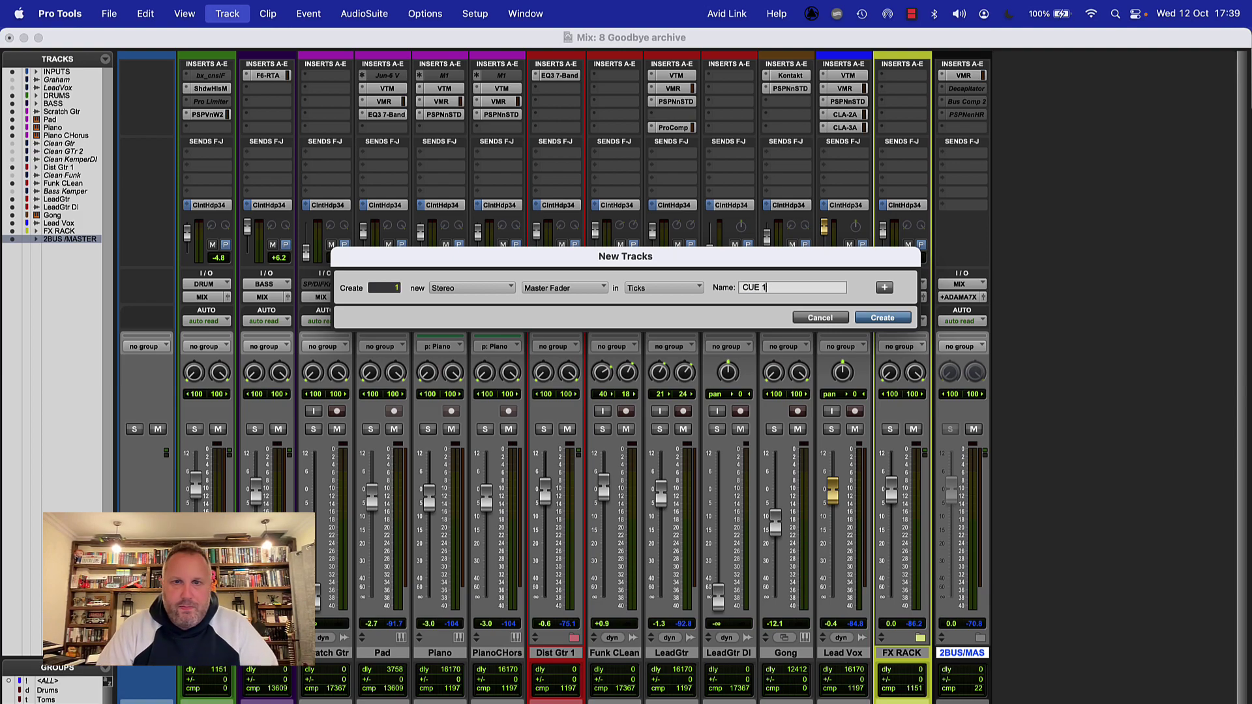
key(Return)
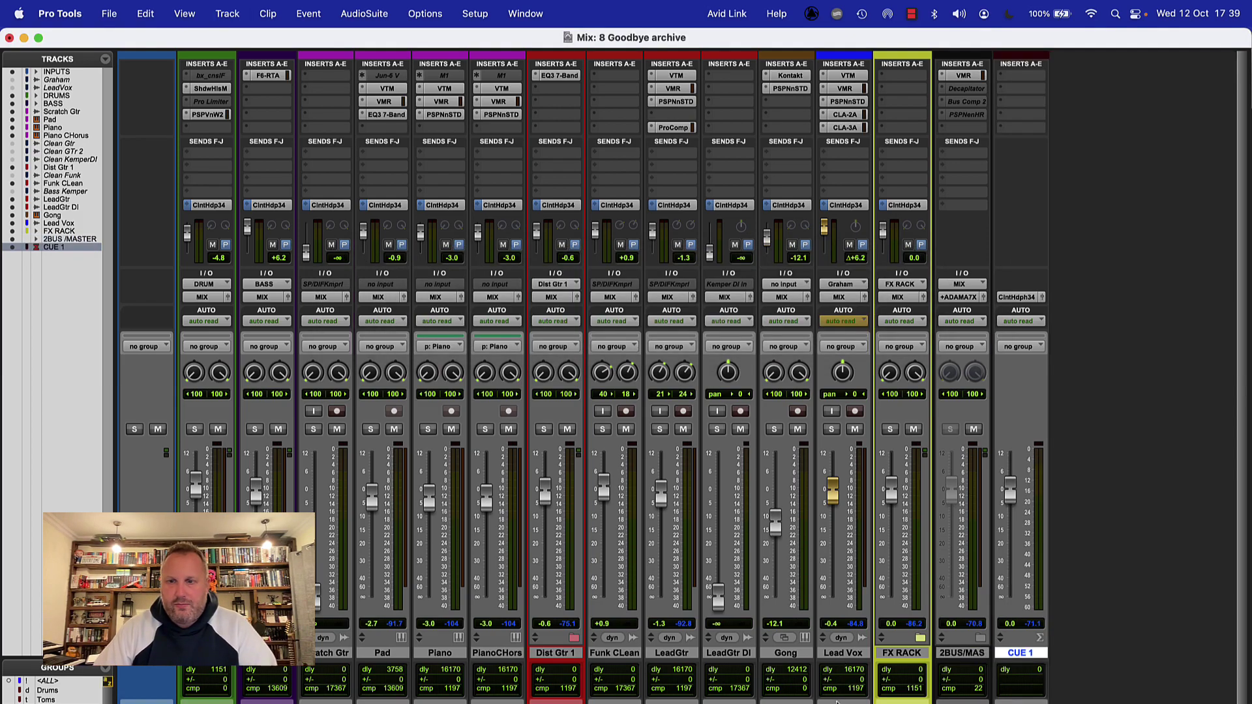
- Route CUE 1 to Client Headphones 3-4, check its level during playback, then hide the send faders
click(1020, 297)
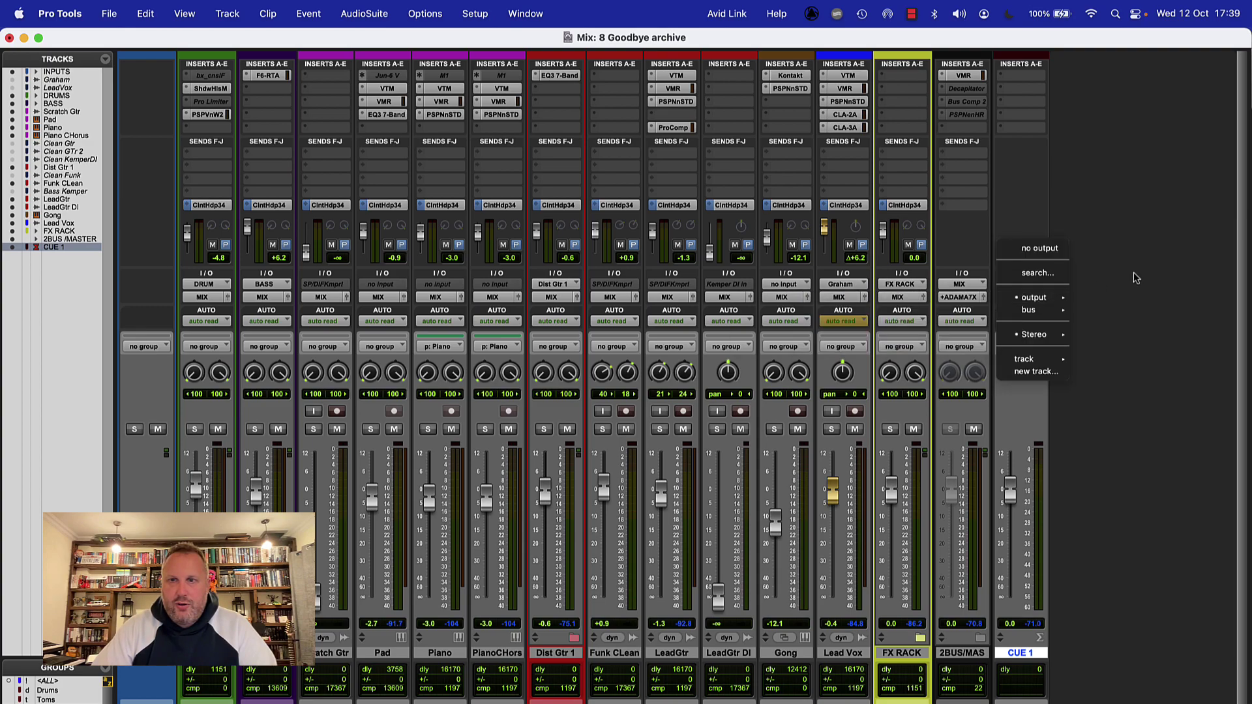
click(1119, 309)
key(space)
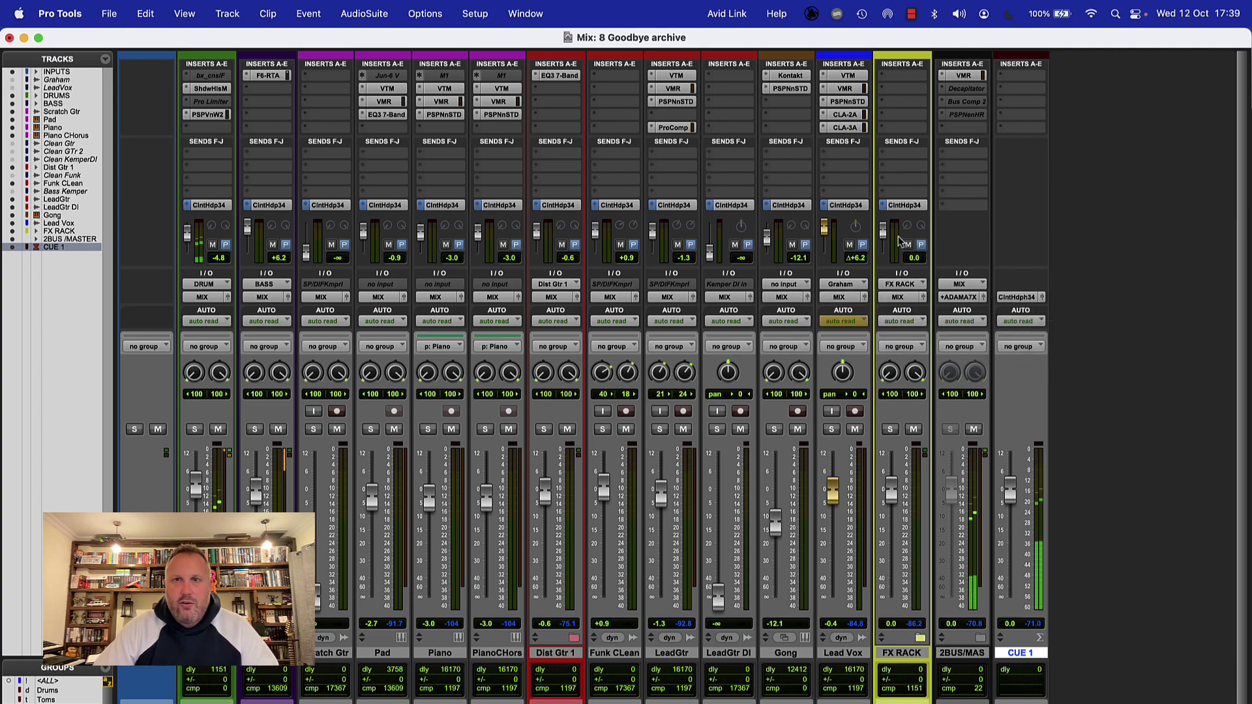
mouse_move(1010, 498)
mouse_down()
mouse_move(1010, 590)
mouse_move(1008, 496)
mouse_up()
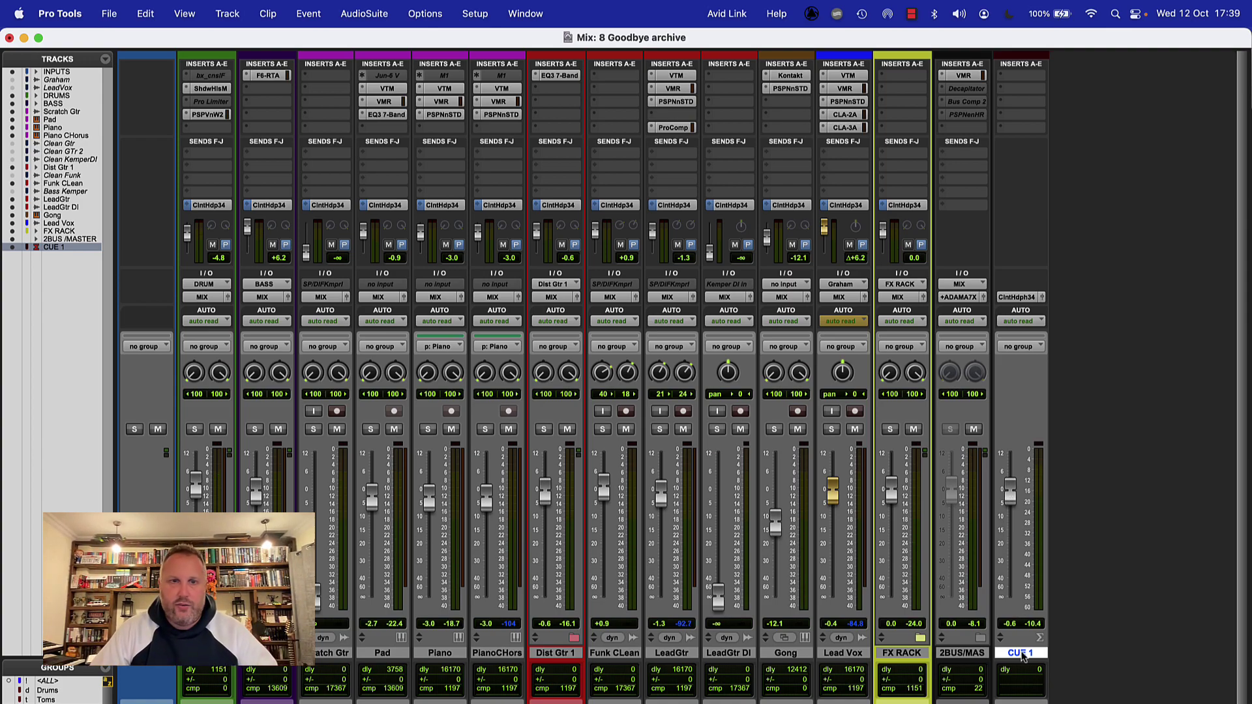
click(190, 206)
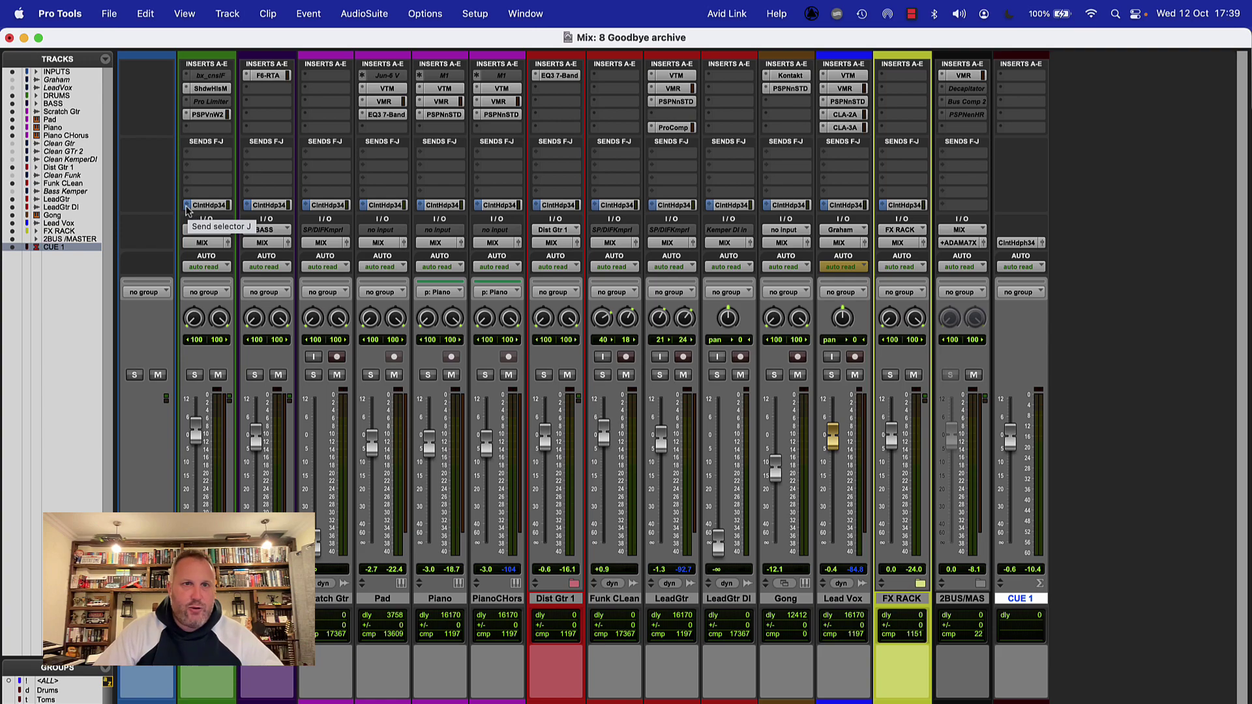
- Remove the Client Headphones 3-4 send from all tracks and select the instrument tracks from DRUMS onward
click(187, 208)
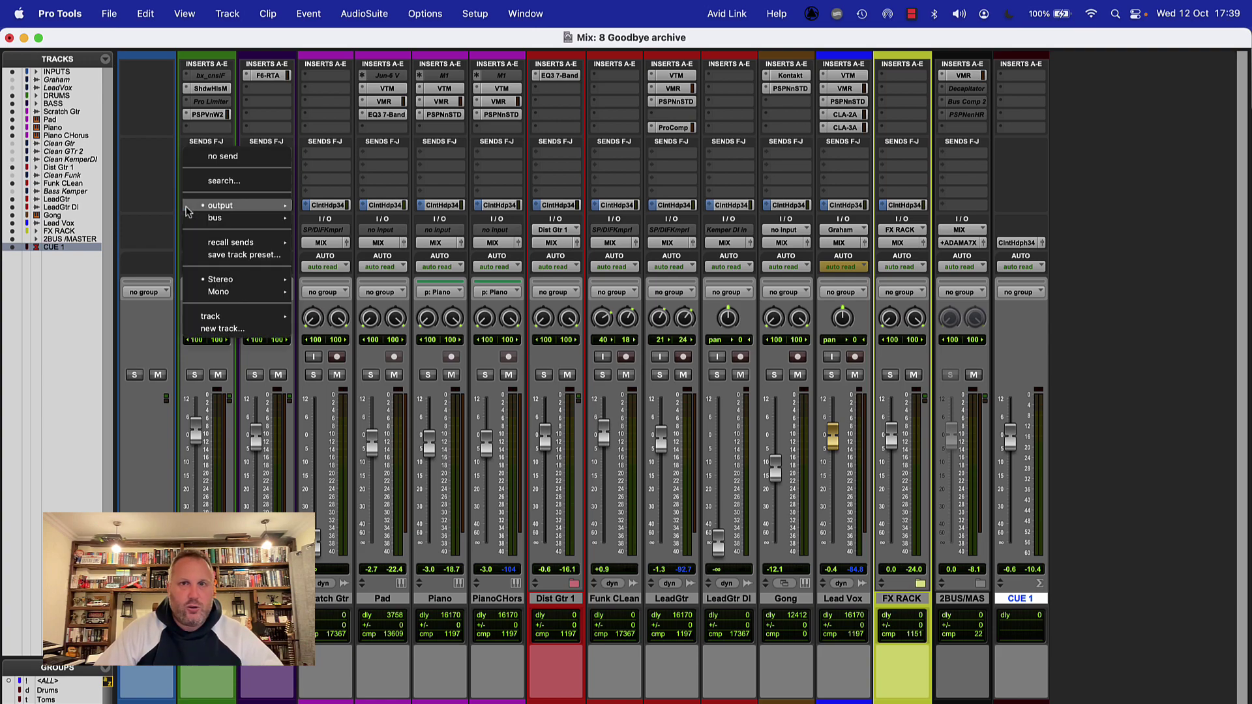
alt+click(237, 158)
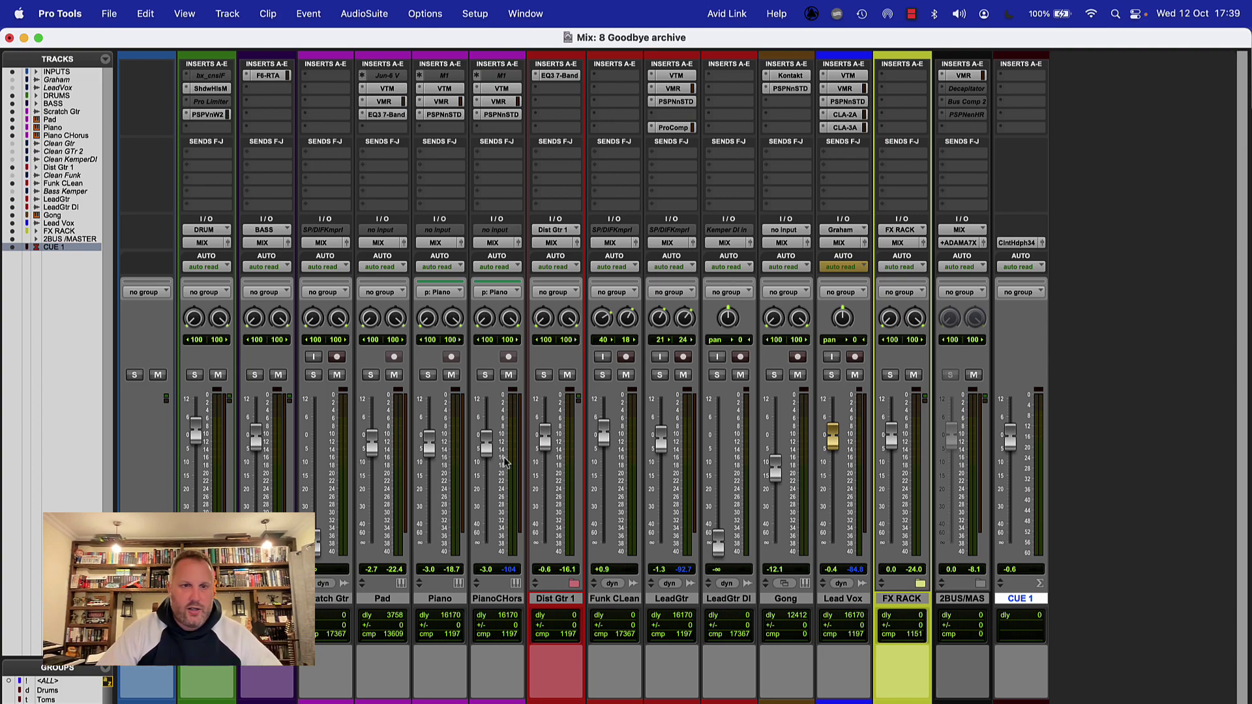
drag(205, 599, 950, 596)
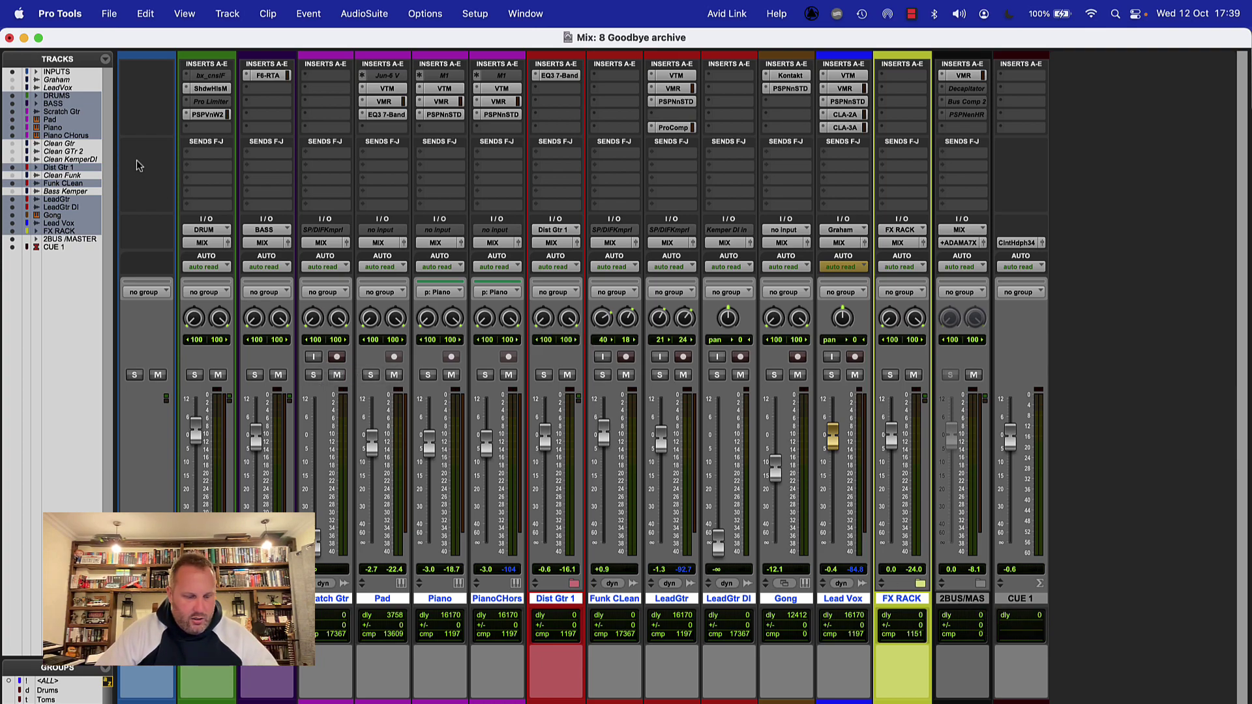
- Add a mono send to Client Headphones 3 on all selected tracks
click(207, 196)
mouse_move(219, 194)
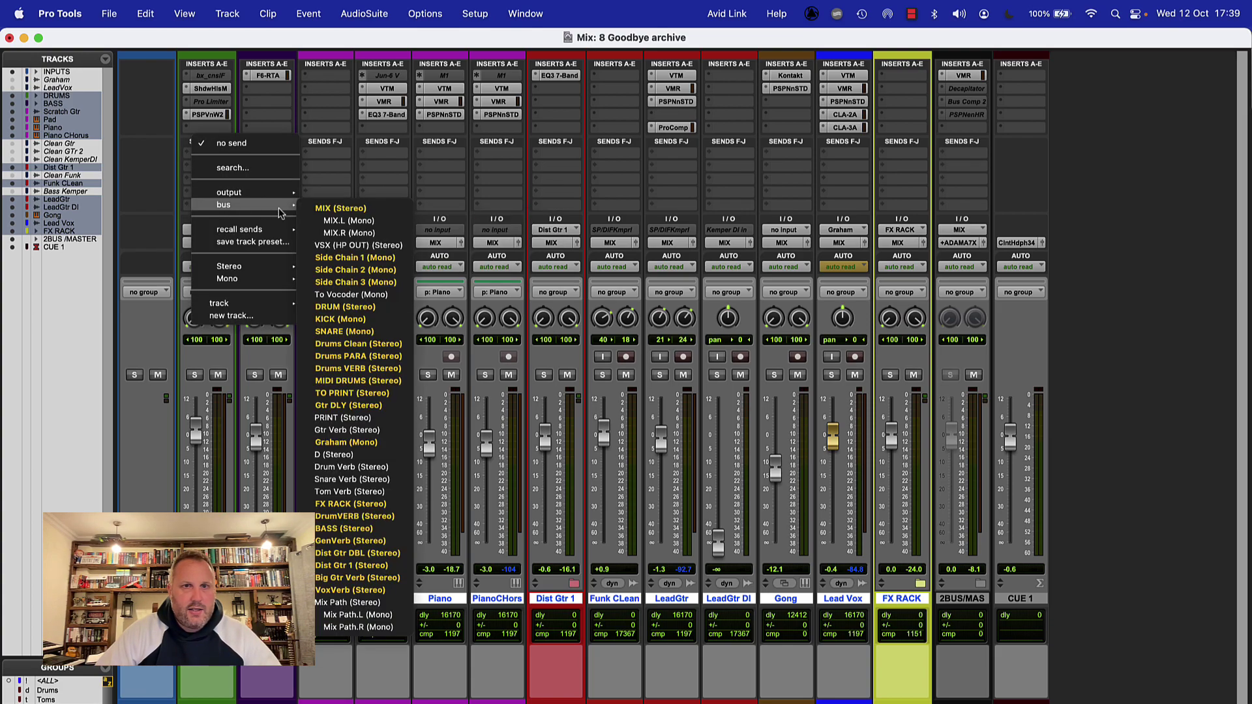
alt+click(384, 221)
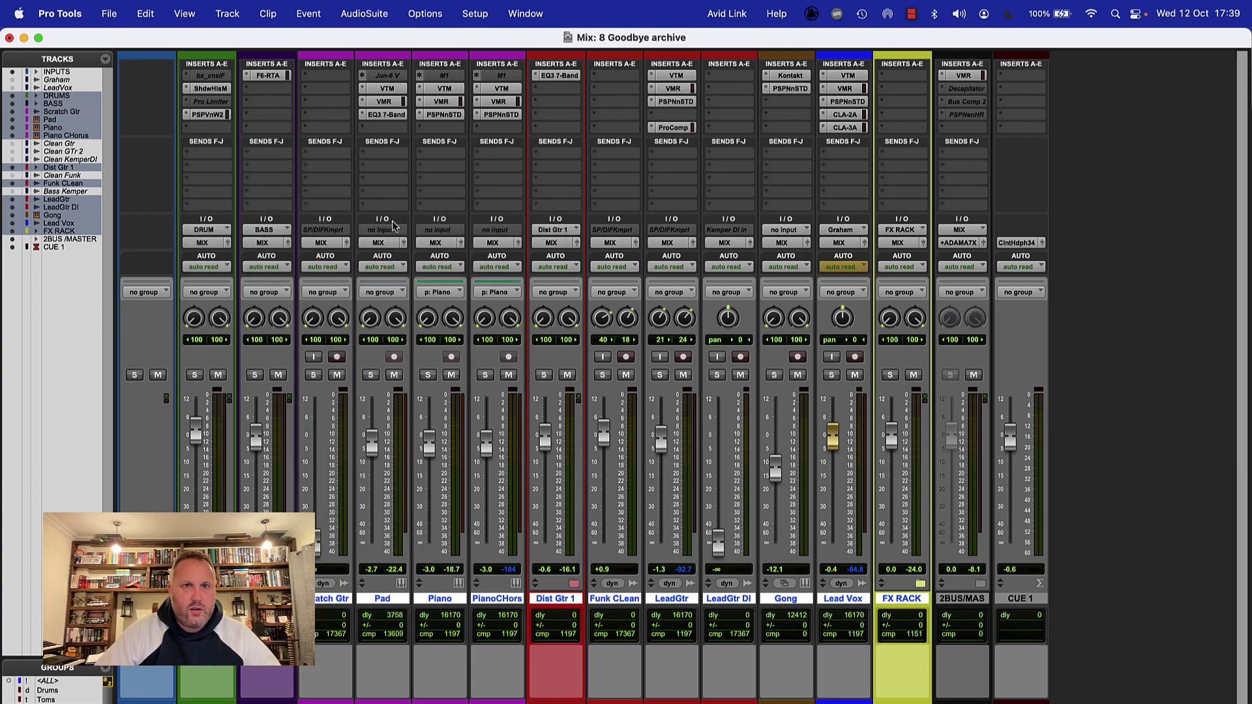
- Add a second mono send to Client Headphones 4 on the selected tracks and close the send window
click(204, 207)
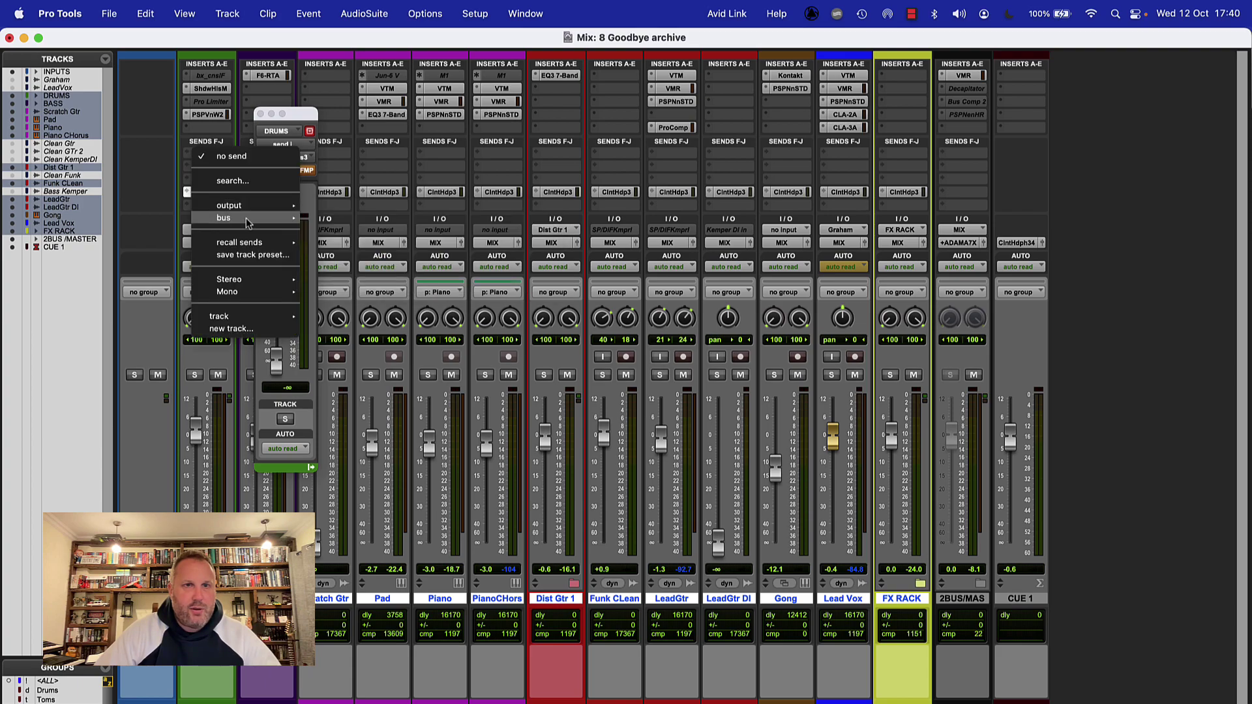
mouse_move(274, 225)
mouse_move(229, 206)
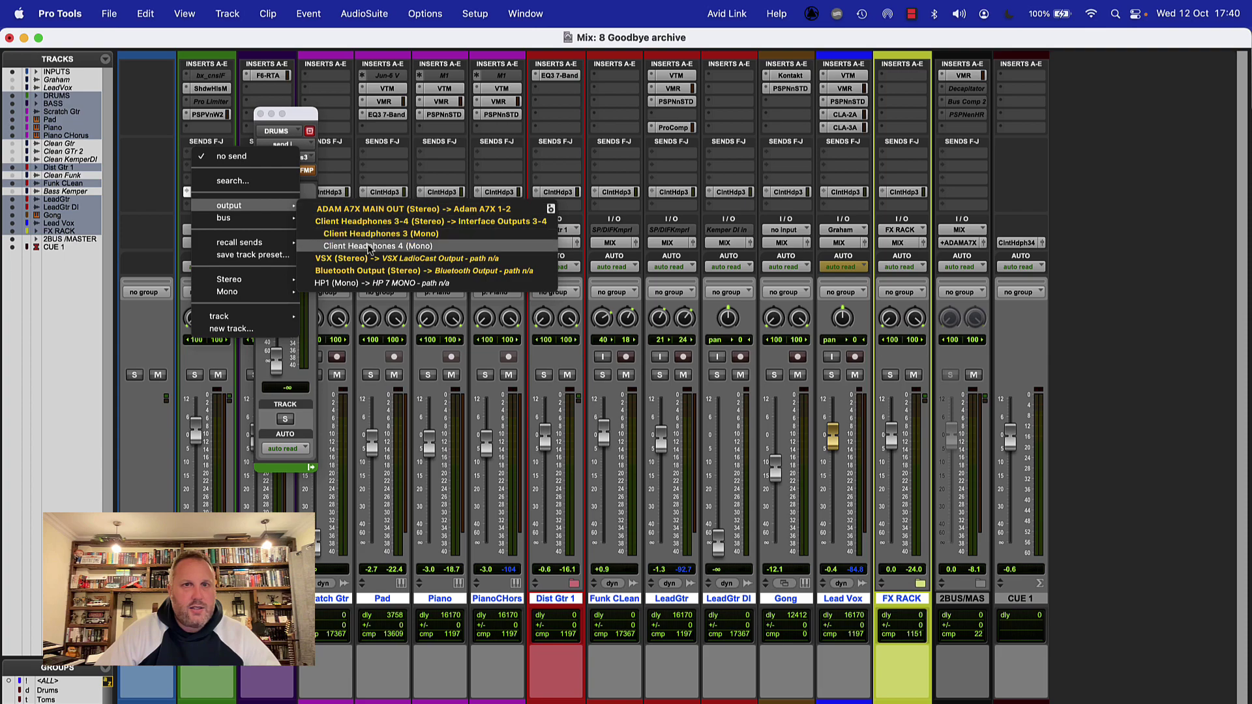
click(370, 251)
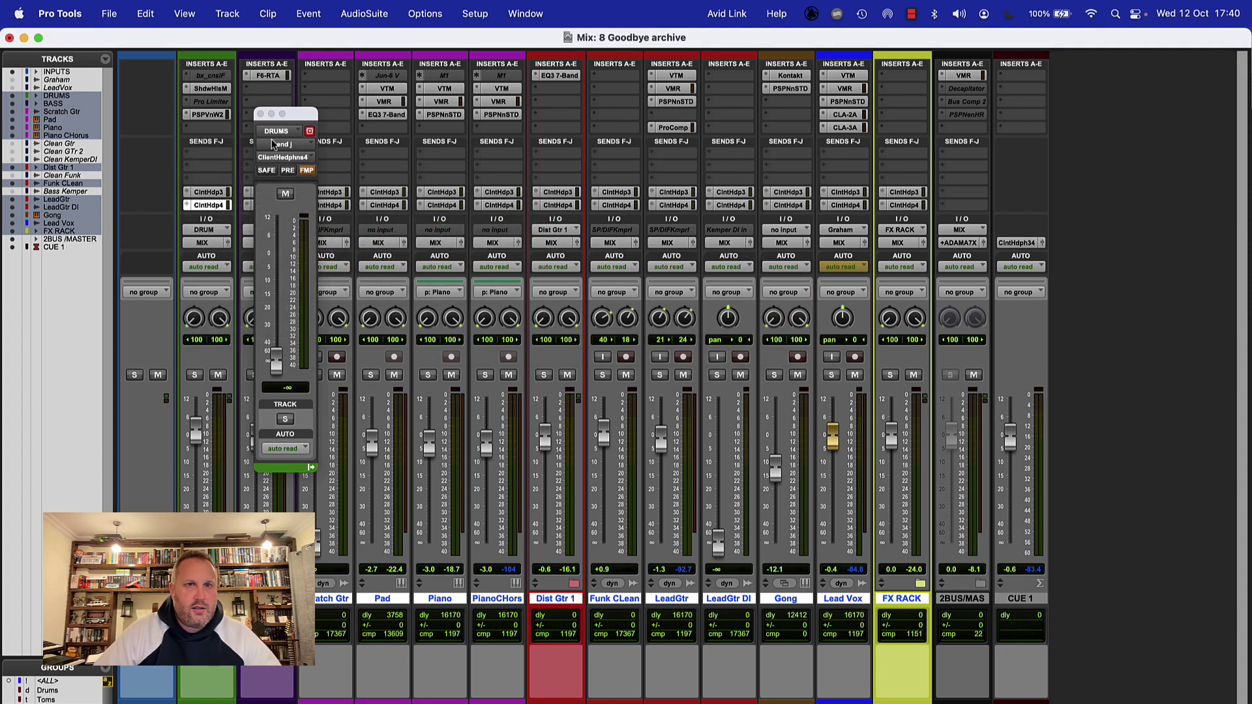
click(260, 114)
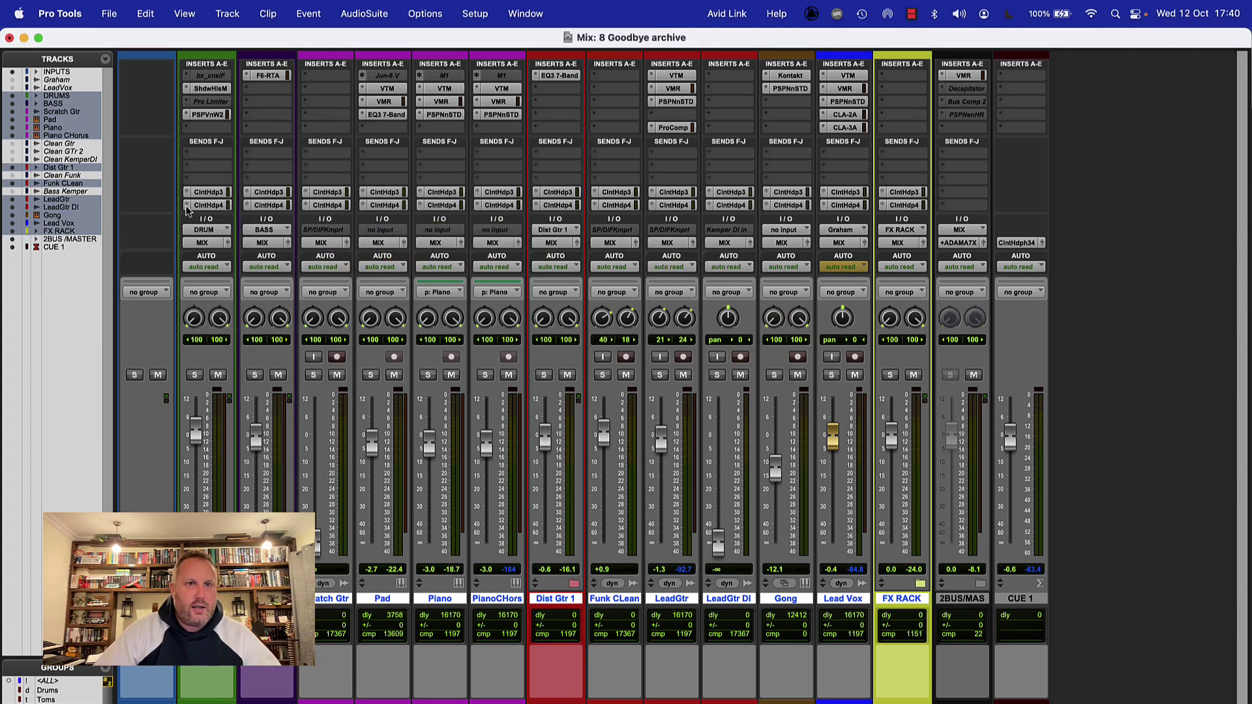
click(189, 206)
key(Escape)
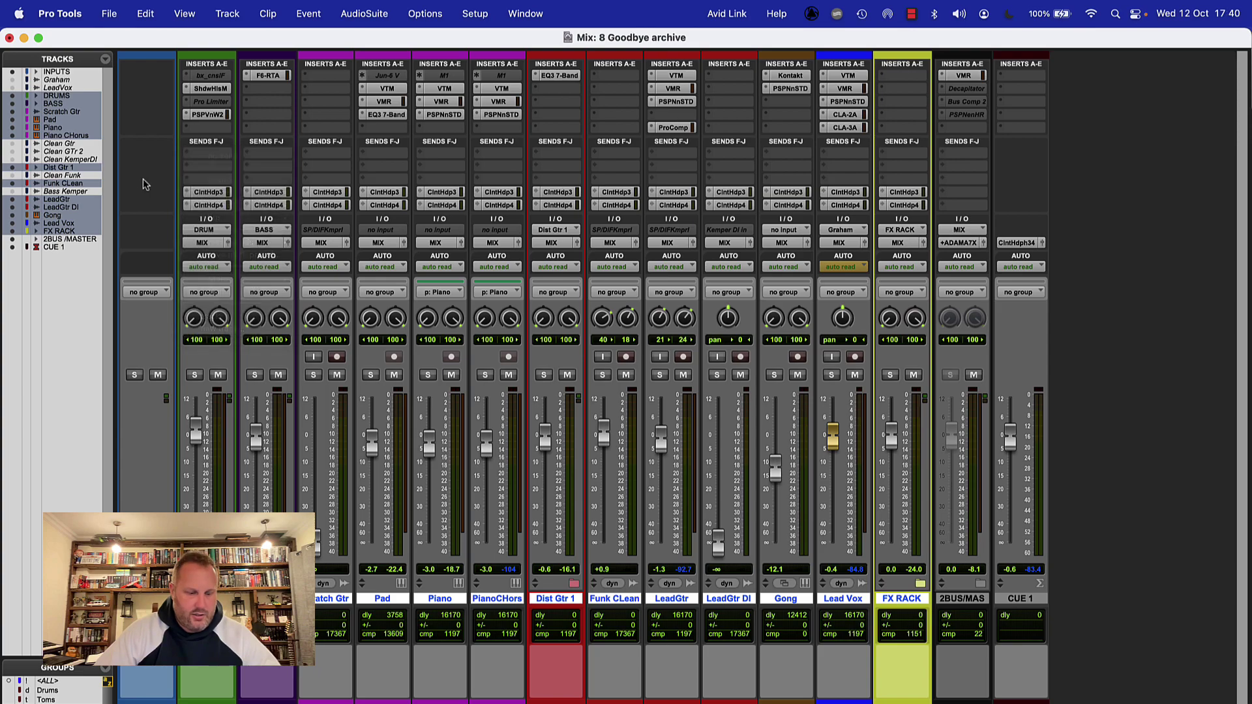
- Show send faders and copy each track's fader level onto Send J and Send I
ctrl+super+click(189, 205)
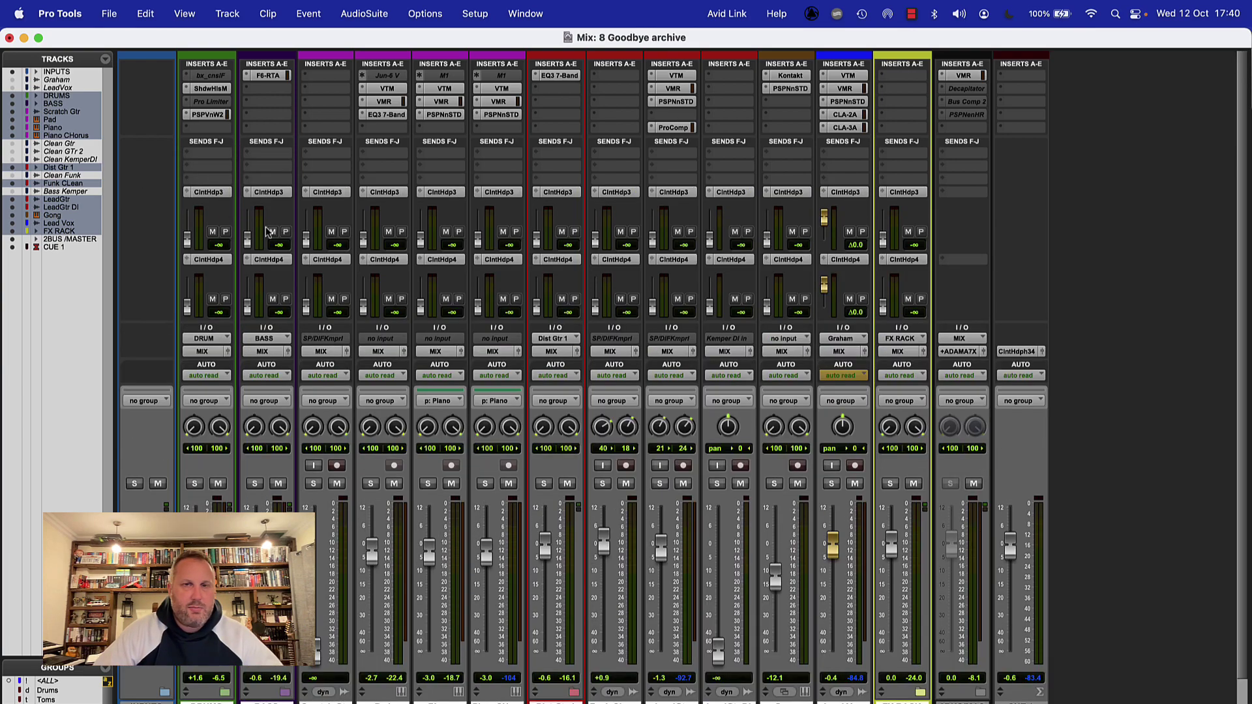
scroll(265, 232, down, 1)
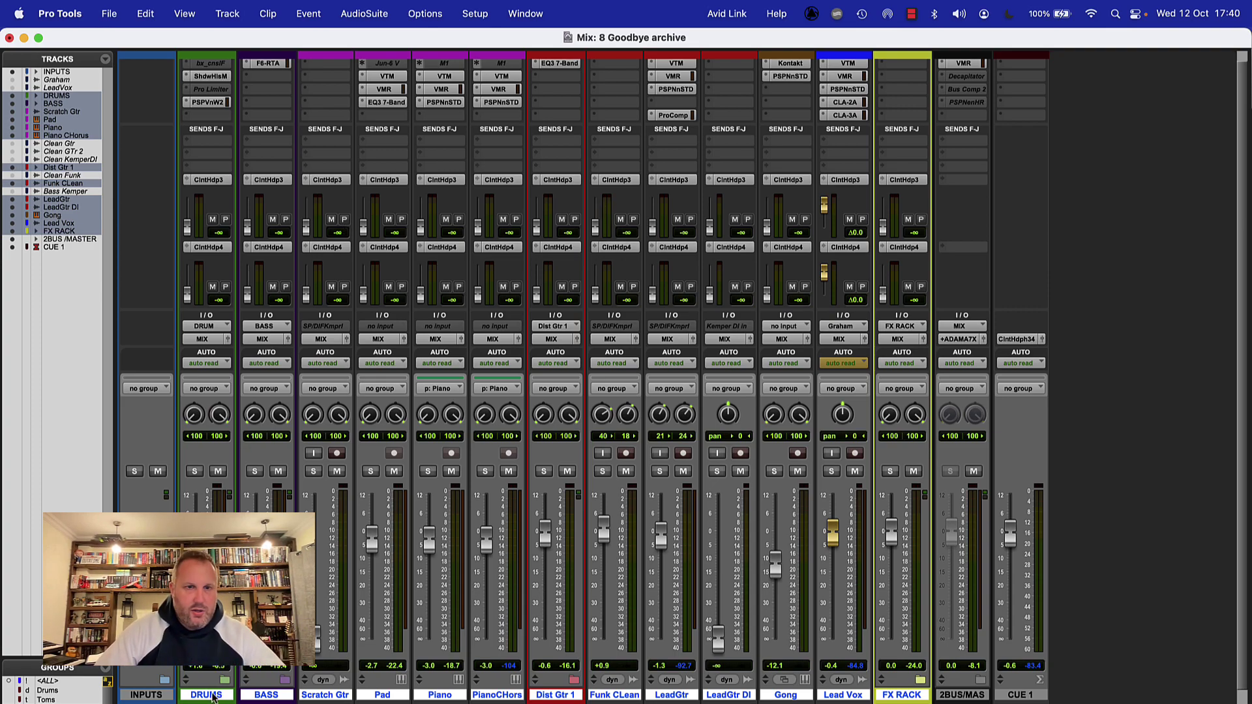
key(alt+super+h)
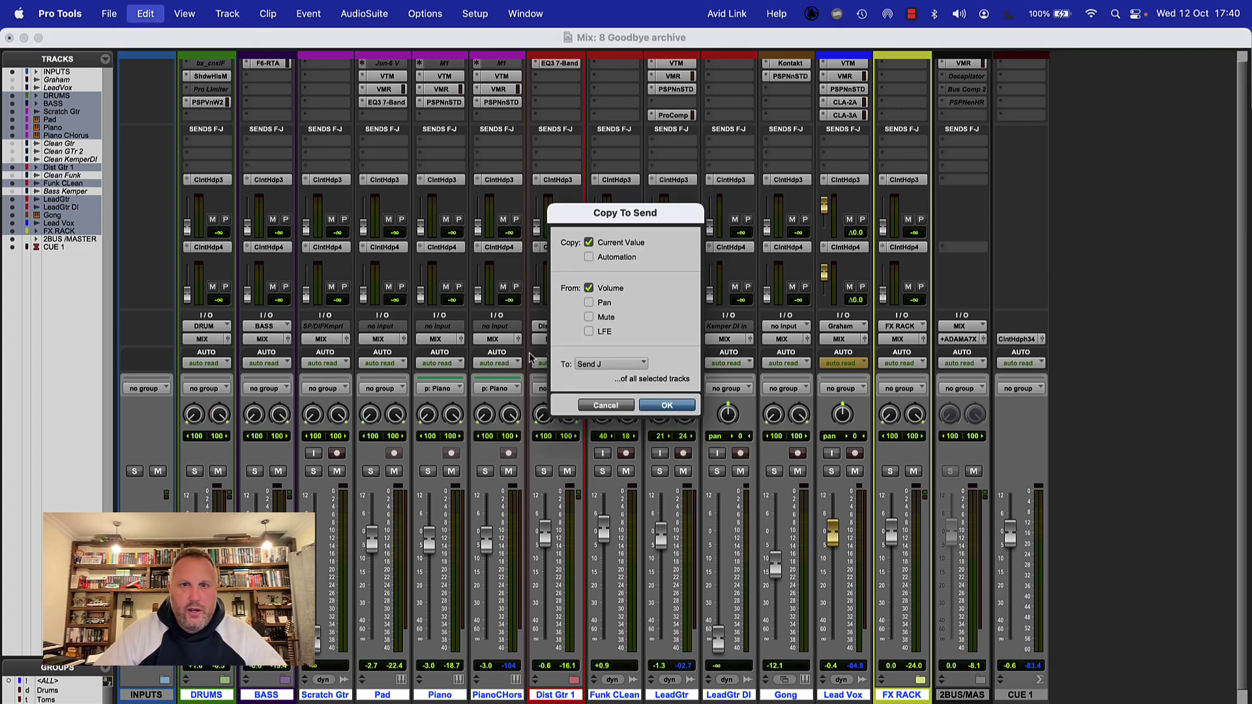
click(607, 365)
click(608, 365)
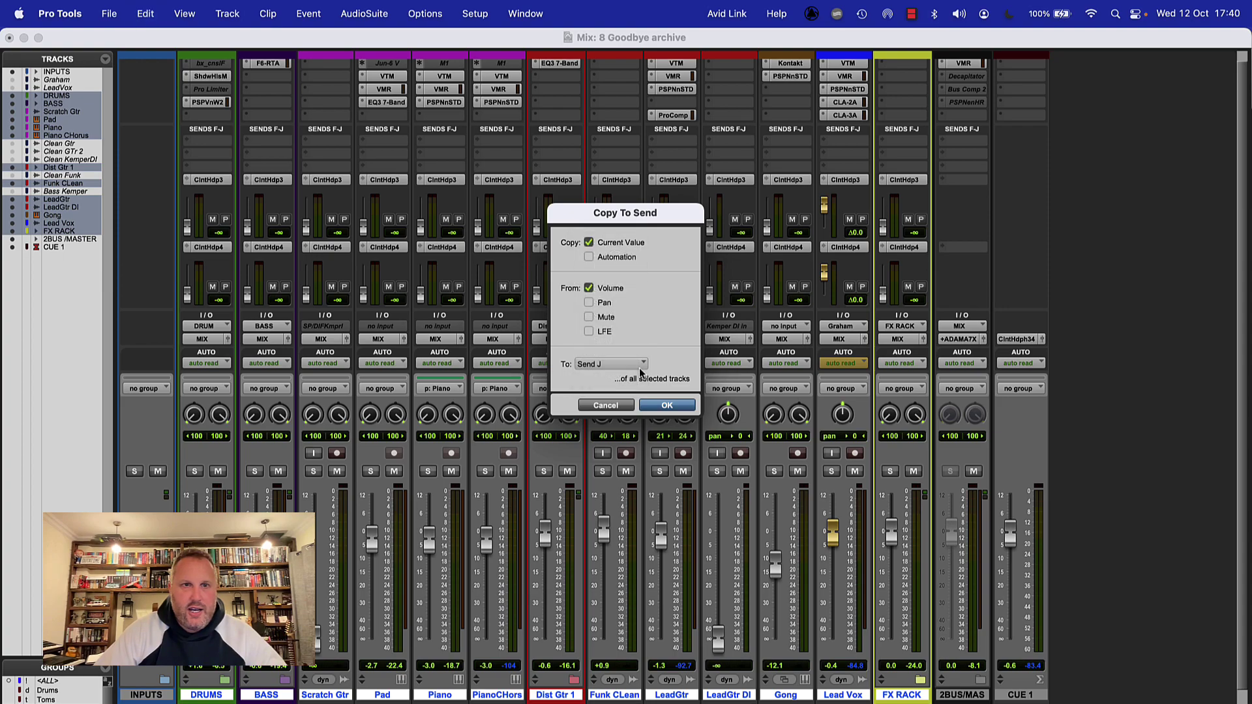
click(665, 406)
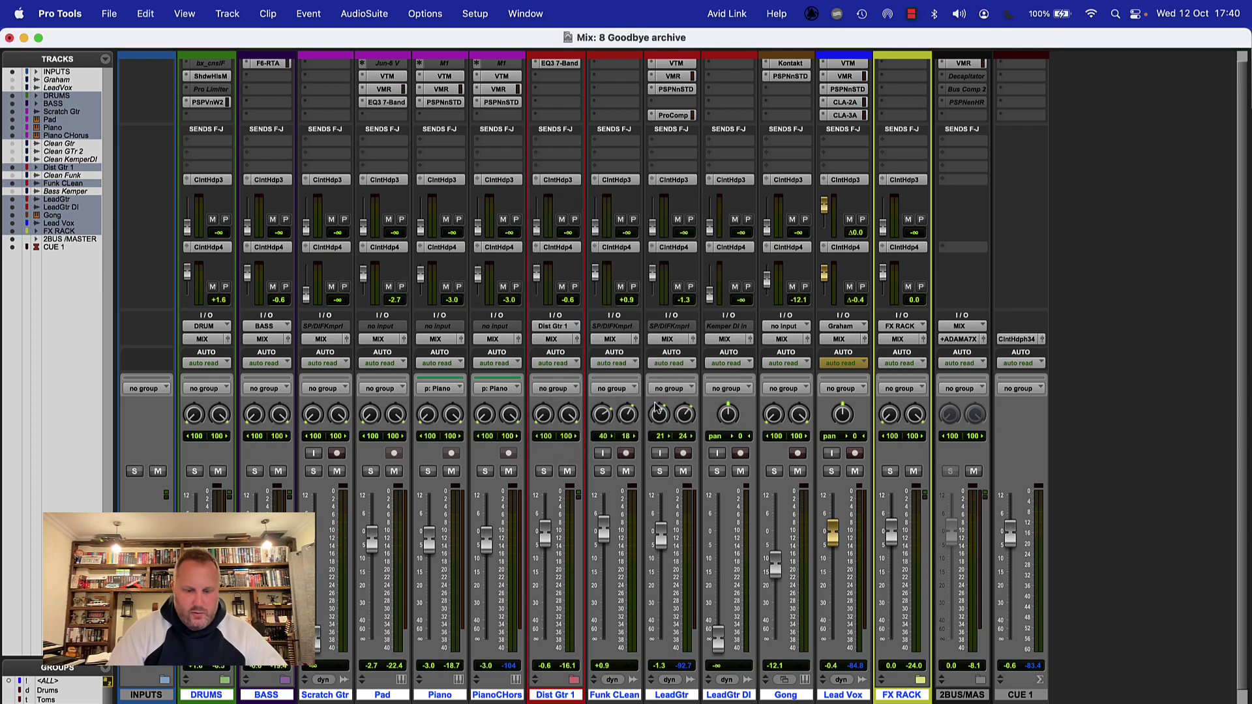
key(alt+super+h)
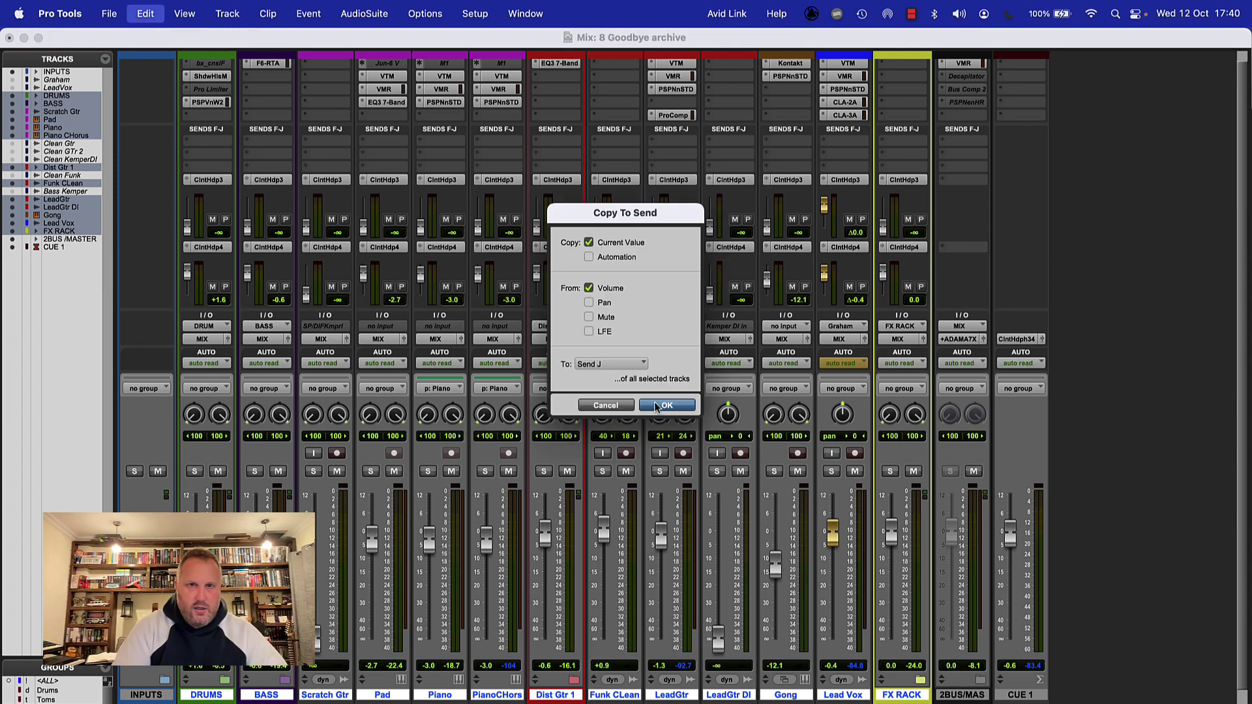
click(618, 364)
click(620, 351)
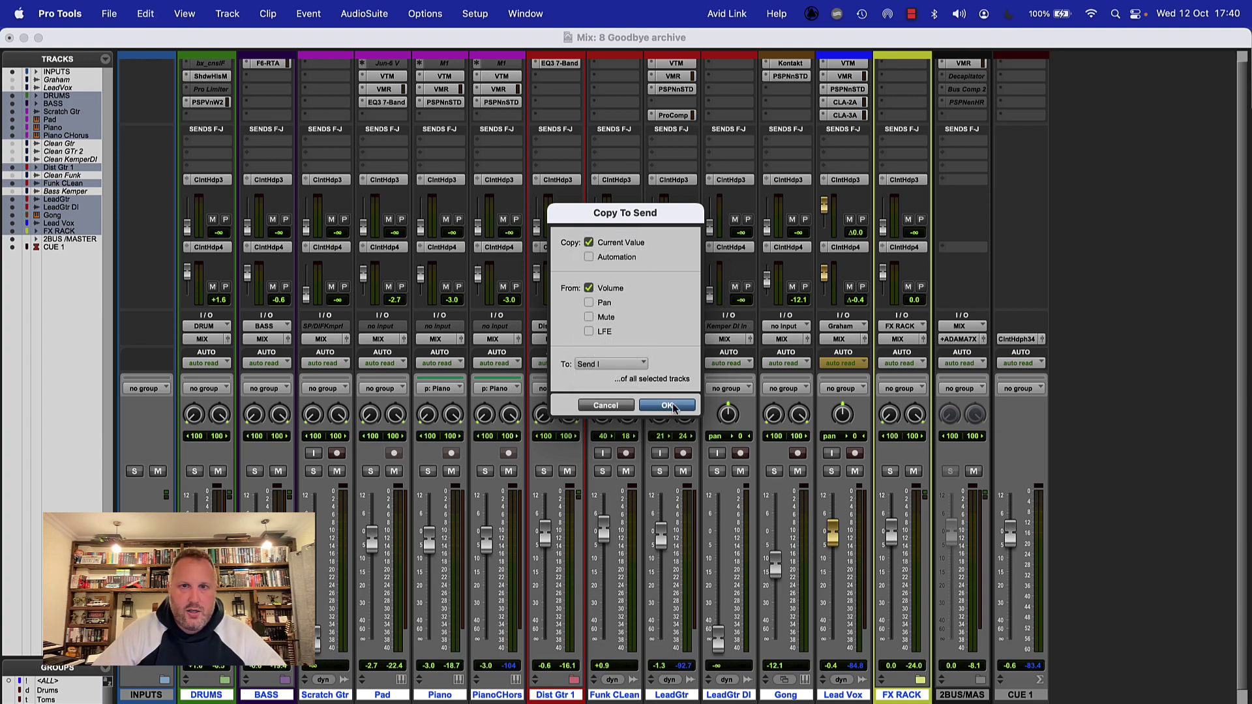
click(671, 406)
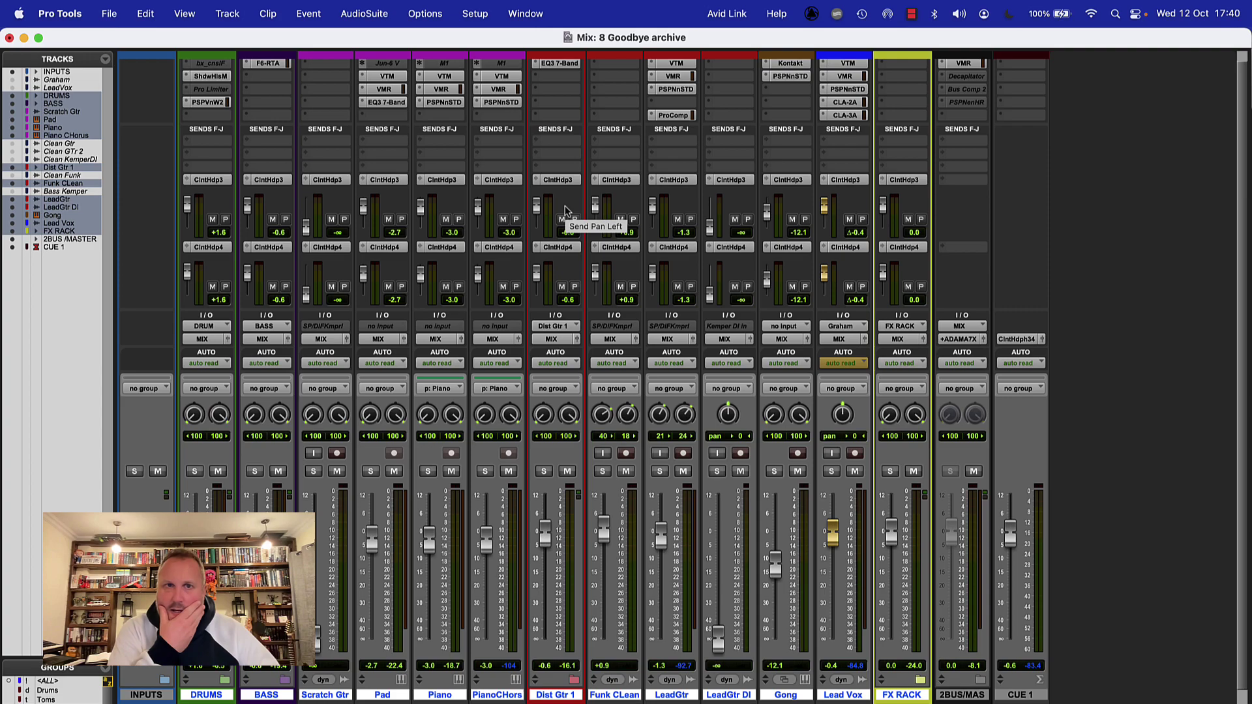
- Lower the first cue sends: DRUMS -7.4, BASS -12.5, PianoCHors -18.9, Funk Clean -9.9, LeadGtr -6.1
drag(247, 207, 188, 211)
drag(478, 207, 478, 215)
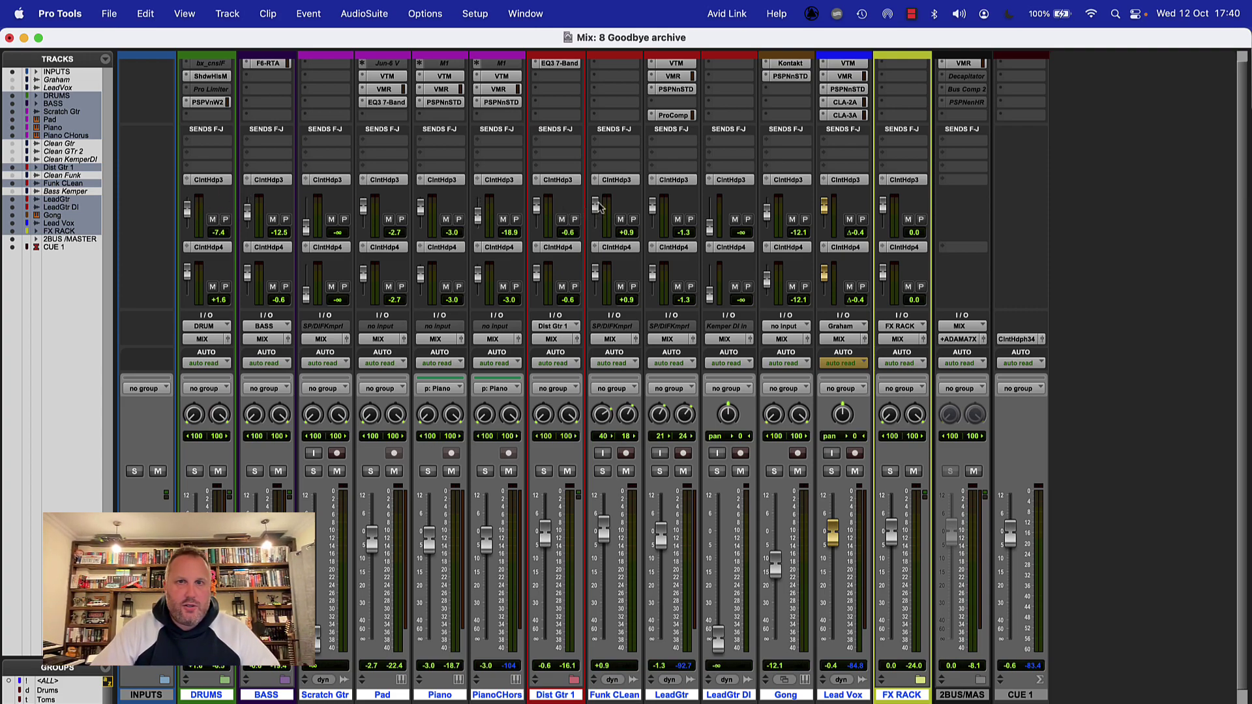
drag(595, 205, 653, 209)
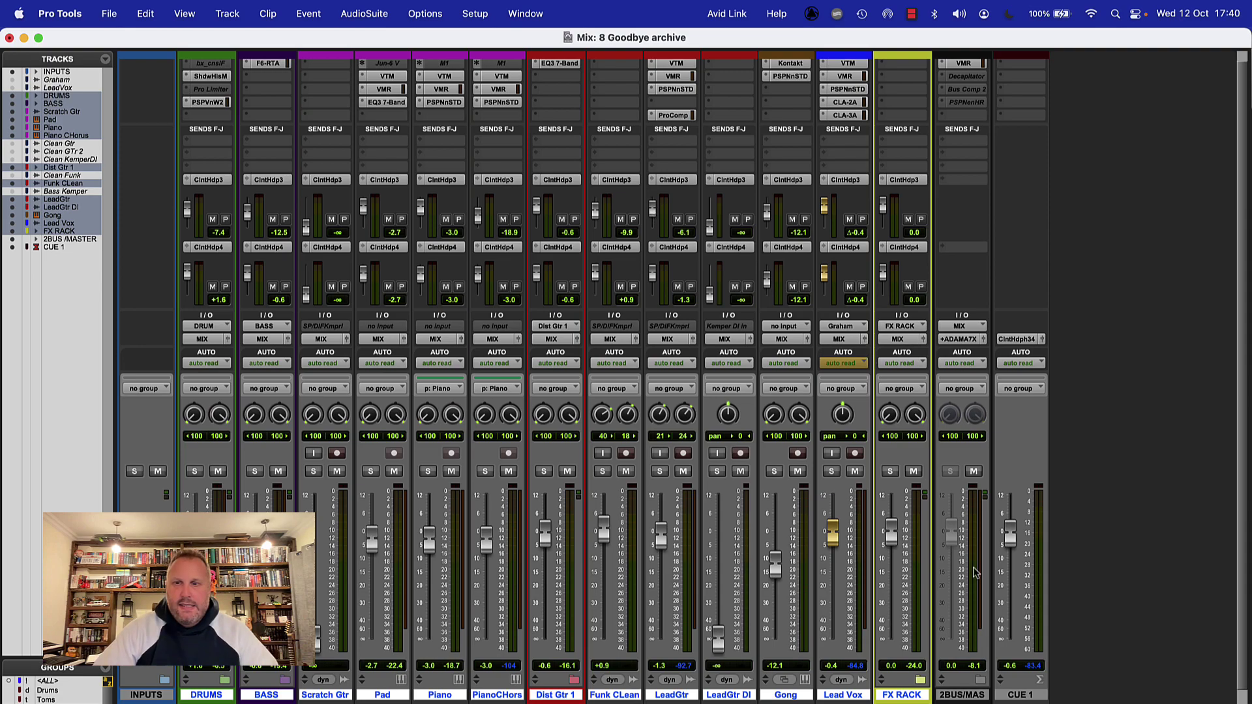
click(1019, 695)
right_click(1030, 697)
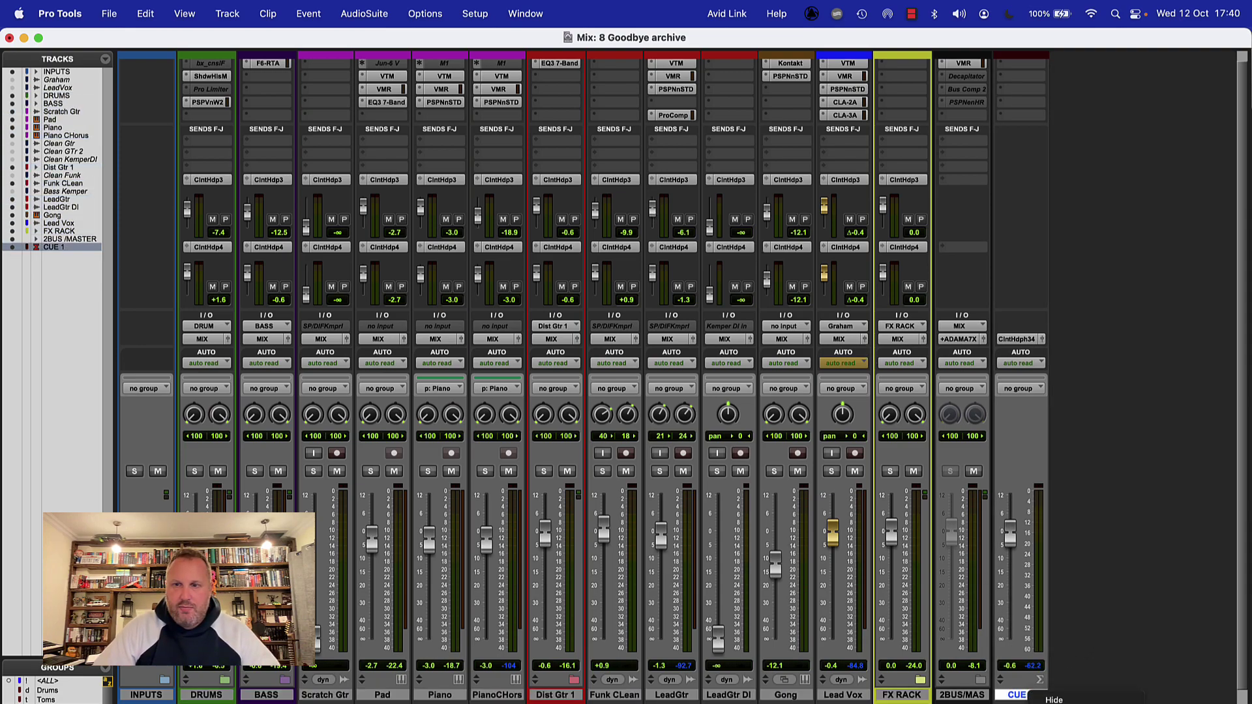
- Make the old CUE 1 track inactive and create a mono master fader named Cue 1
click(1069, 701)
key(super+shift+n)
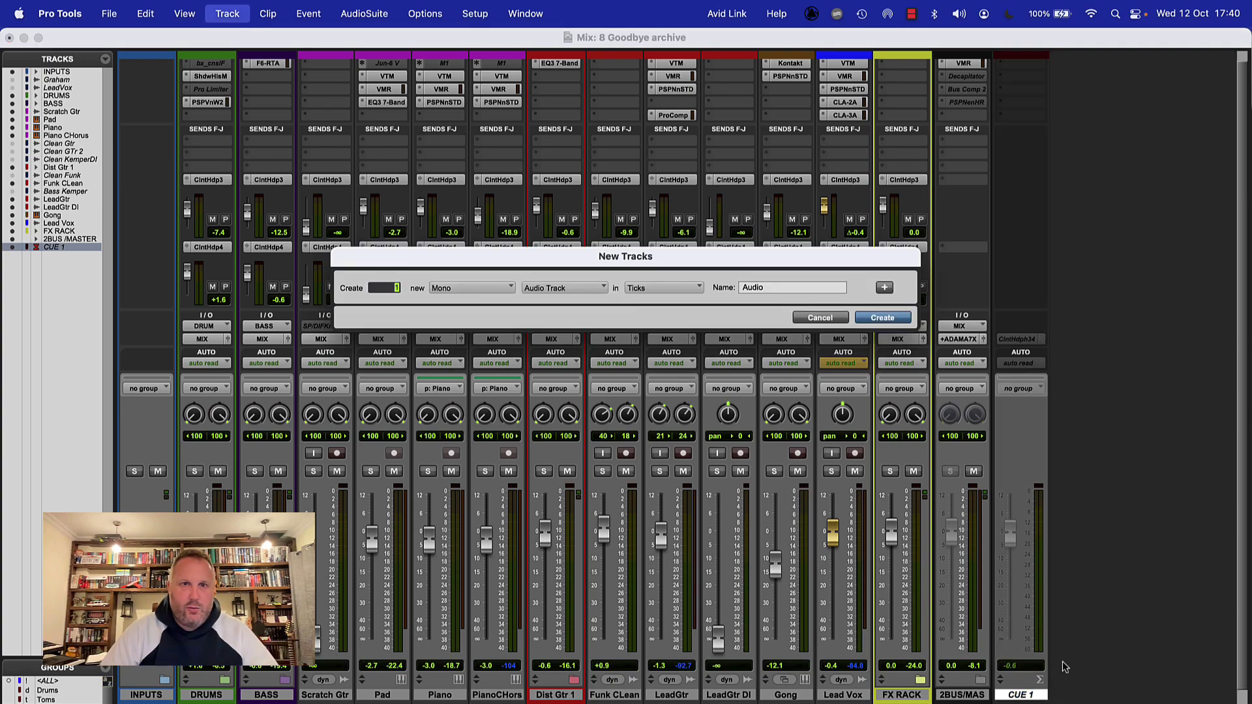
key(super+Down)
key(super+Down)
key(super+Down)
key(super+Up)
key(Tab)
text(Cue )
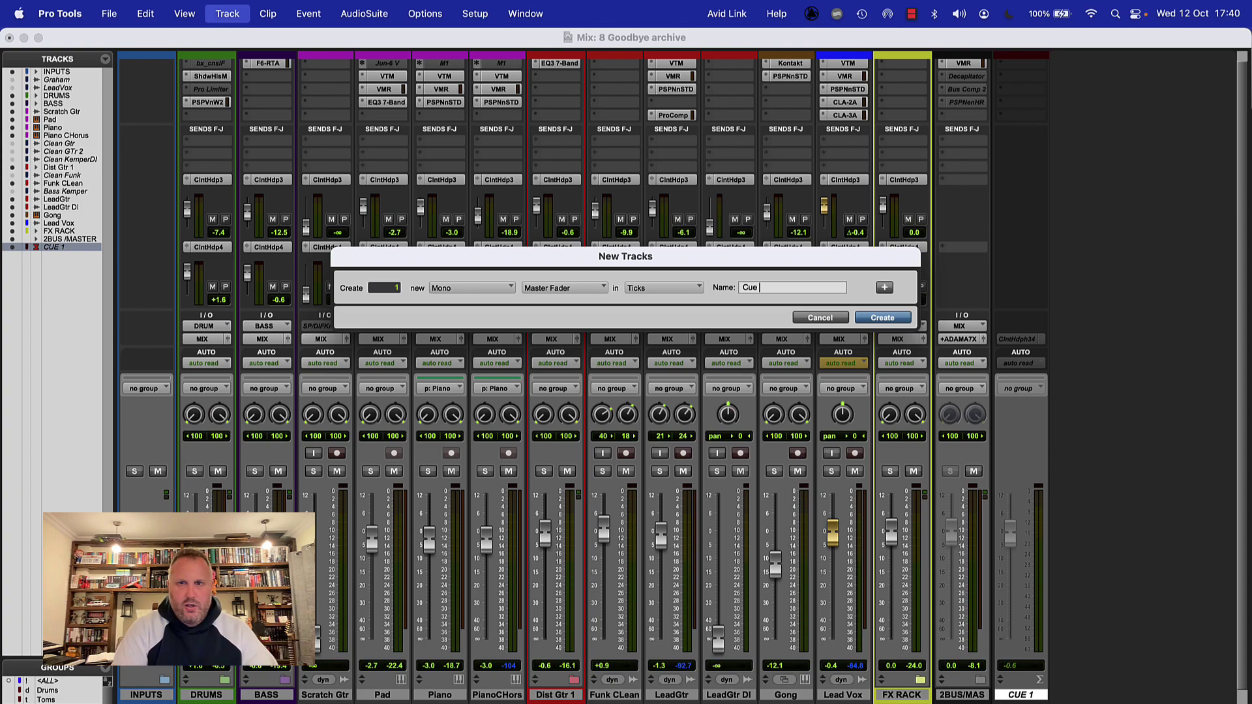
text(1)
key(Return)
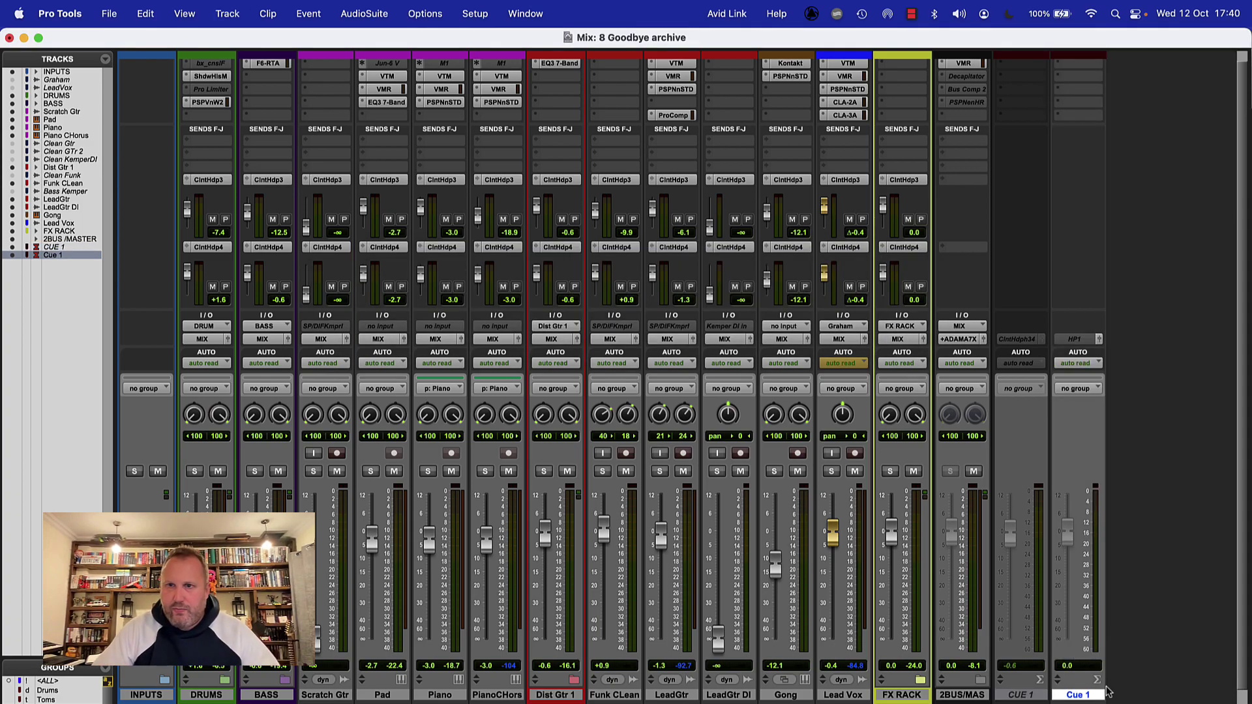
- Create another mono master fader named Cue 2
scroll(1107, 691, down, 2)
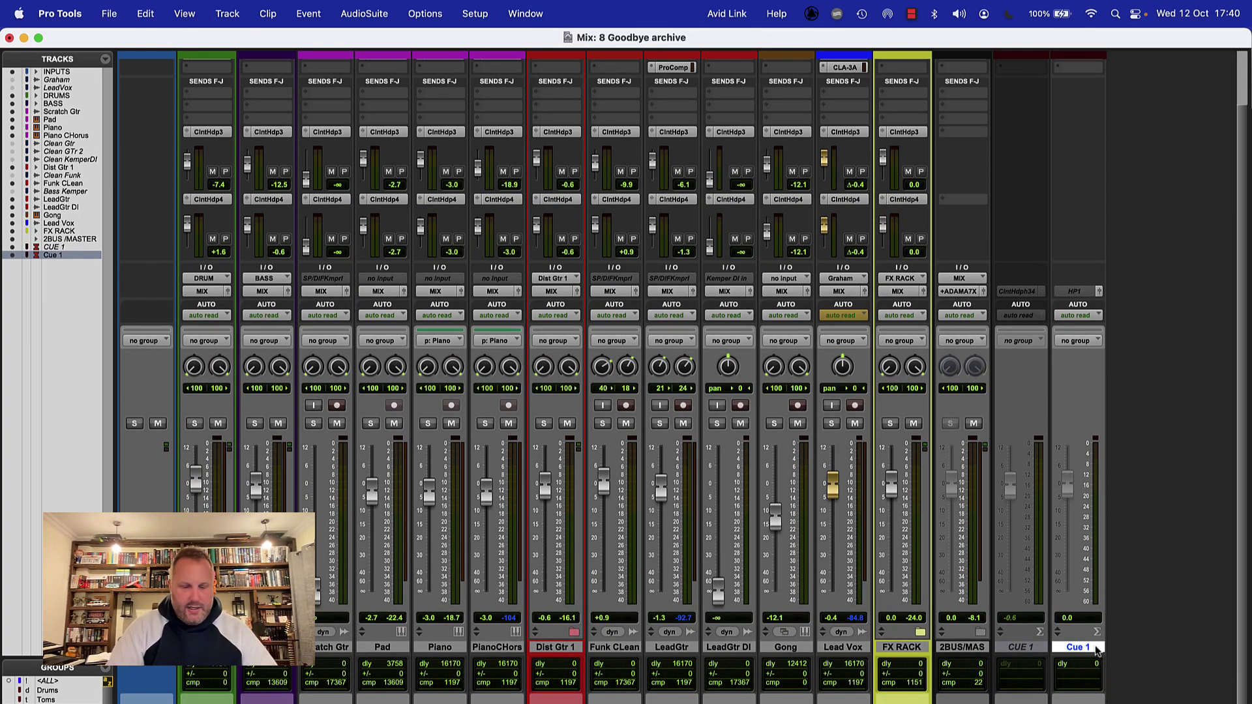
key(super+shift+n)
key(super+Down)
key(super+Down)
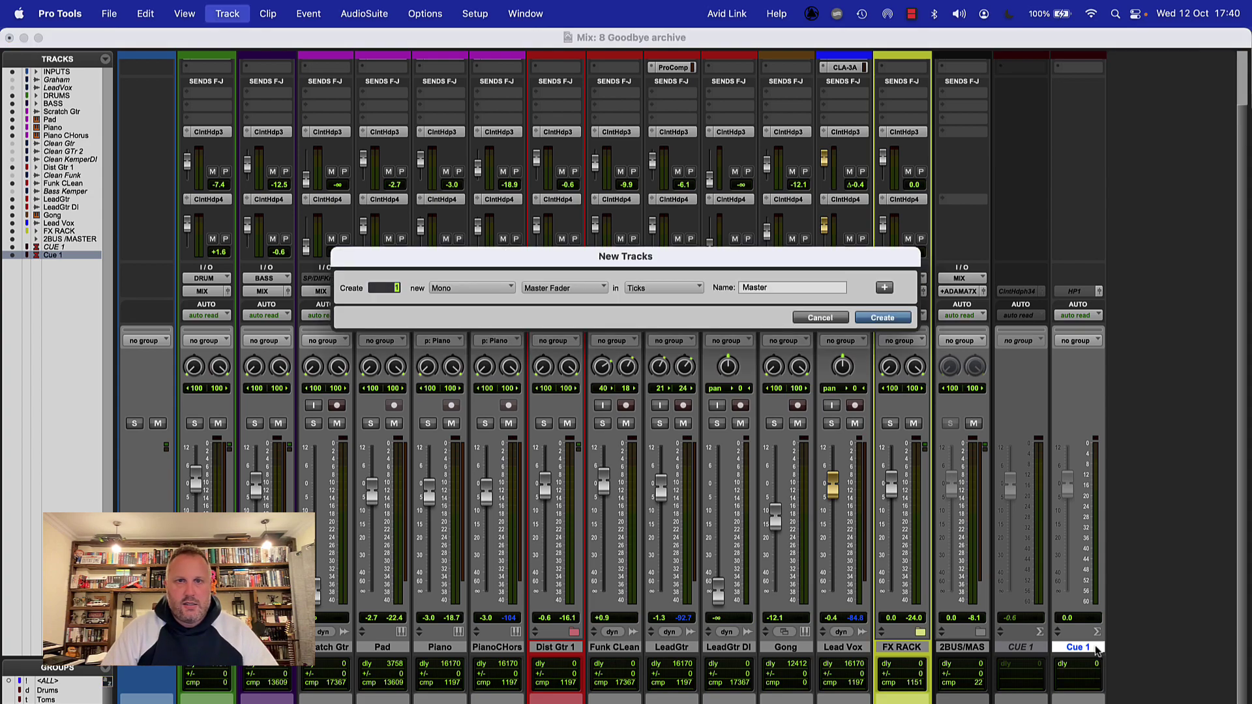
key(Tab)
text(Cue 2)
key(Return)
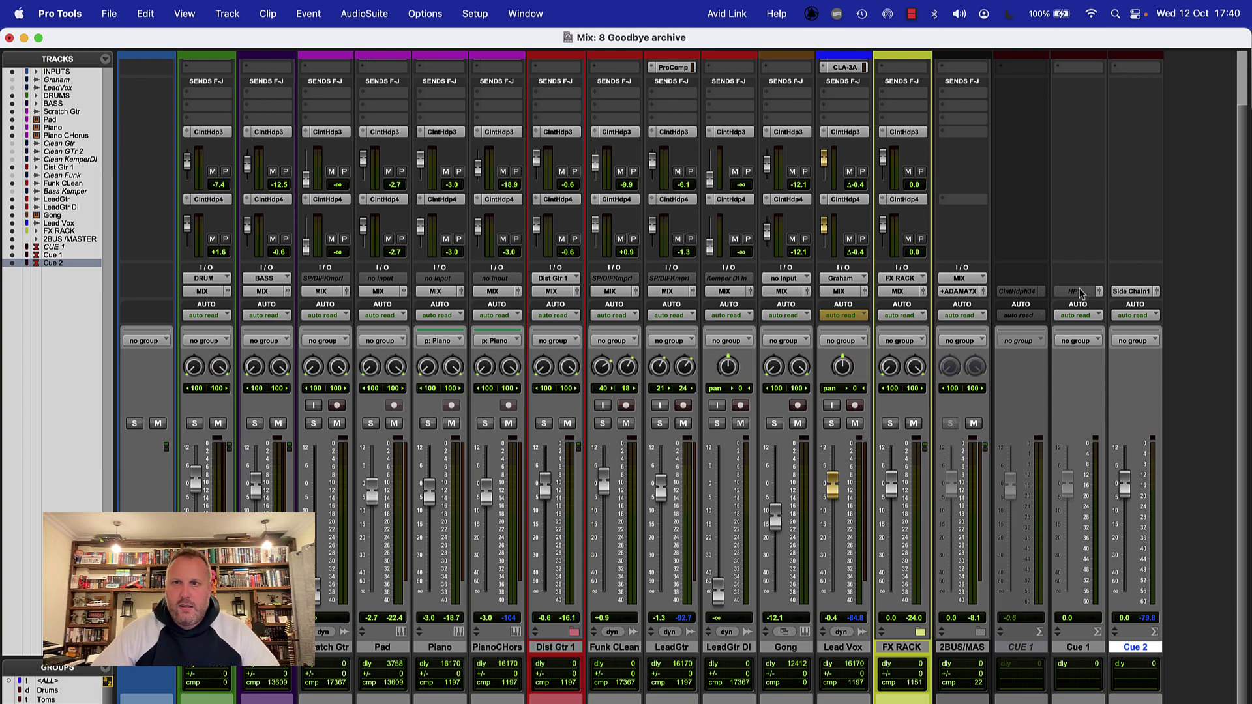
- Route the Cue 1 master fader's output to Client Headphones 3 (Mono)
click(1135, 291)
mouse_move(1113, 307)
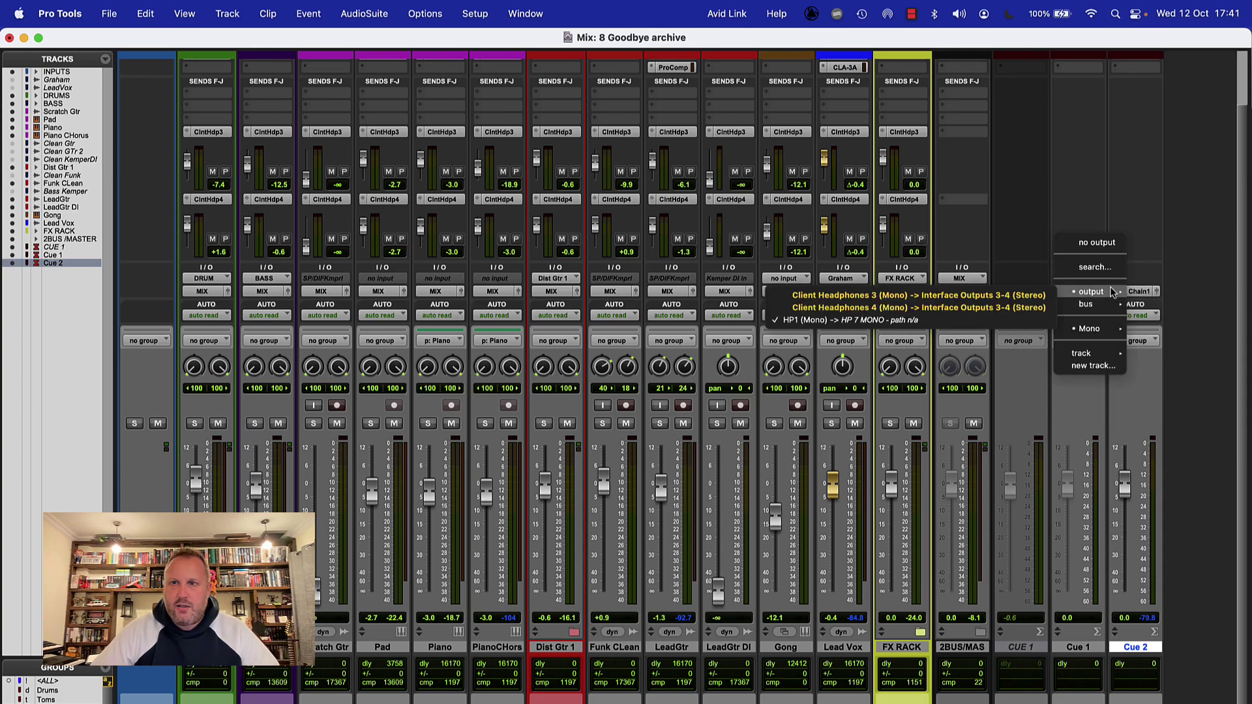
mouse_move(1078, 294)
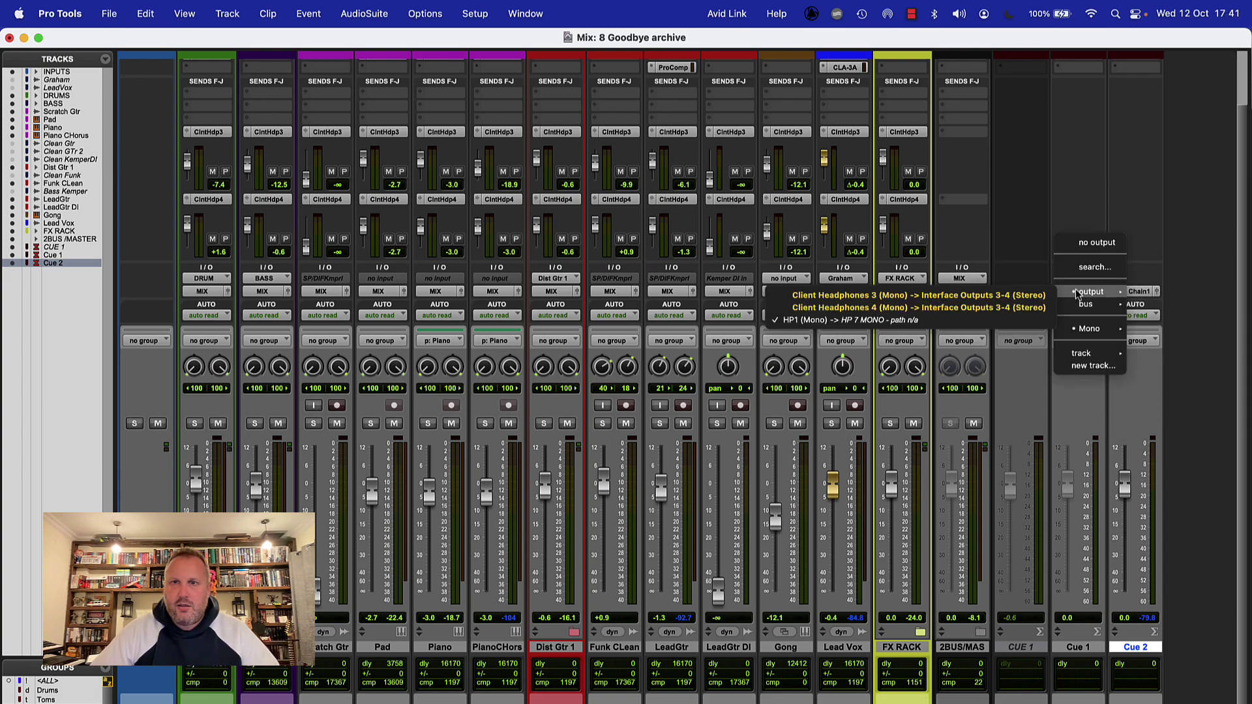
click(1017, 295)
- Route the Cue 2 master fader's output to Client Headphones 4 (Mono) and confirm it
click(1131, 291)
mouse_move(1135, 293)
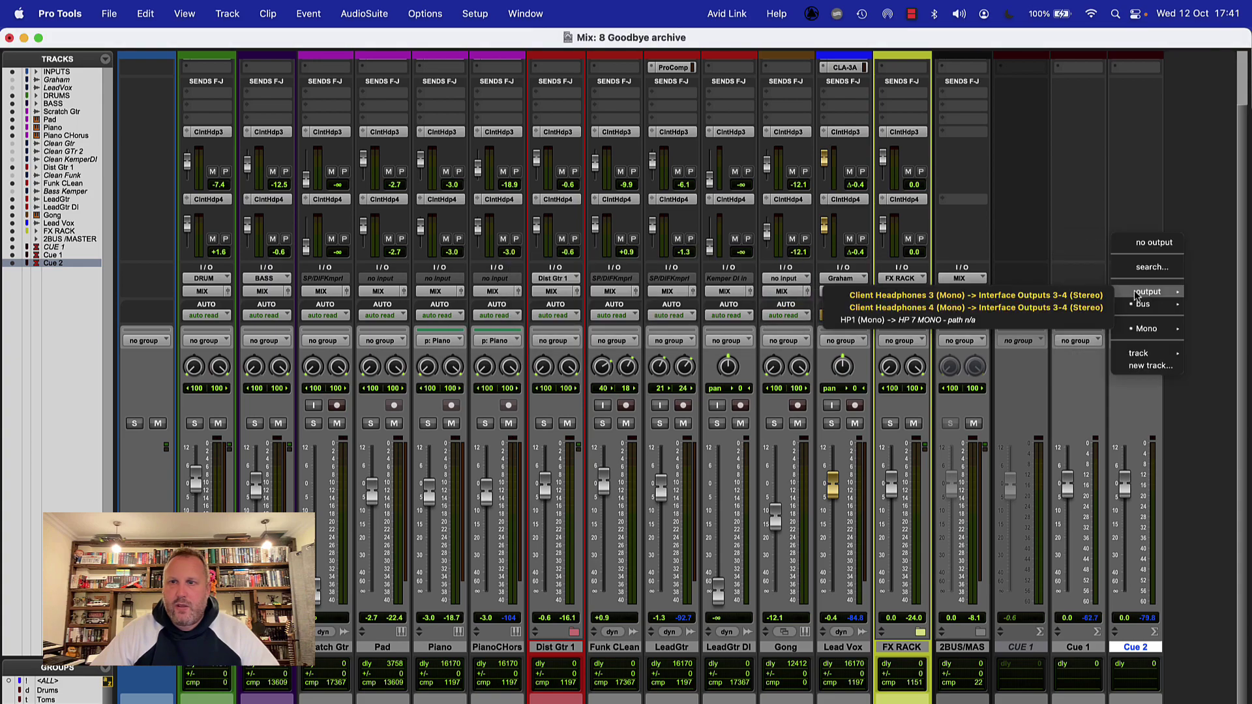
click(1067, 307)
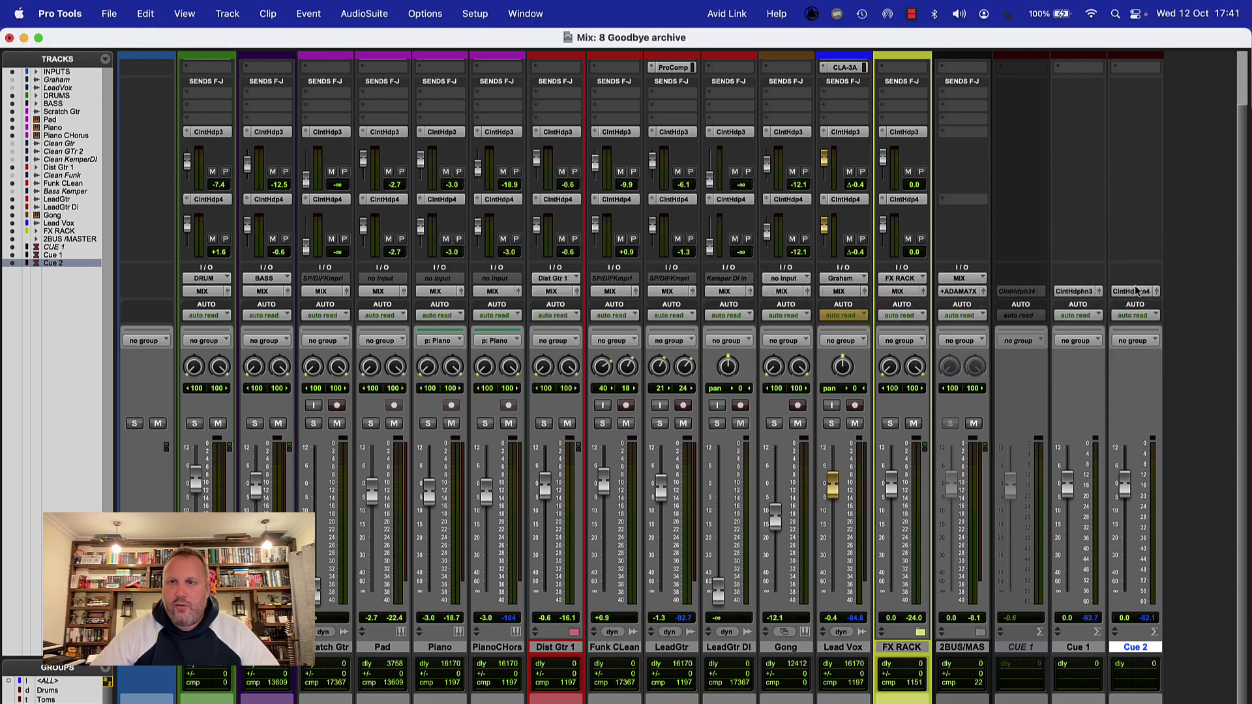
click(1135, 291)
mouse_move(1148, 292)
click(972, 308)
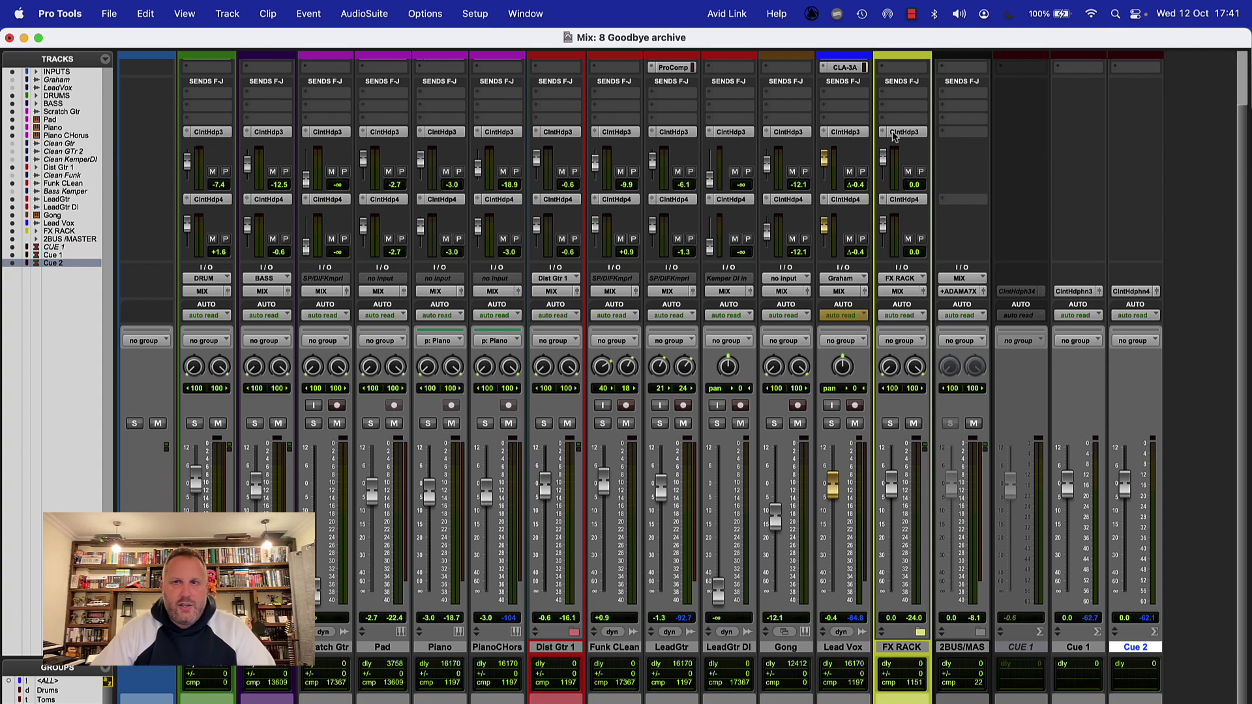
click(1070, 495)
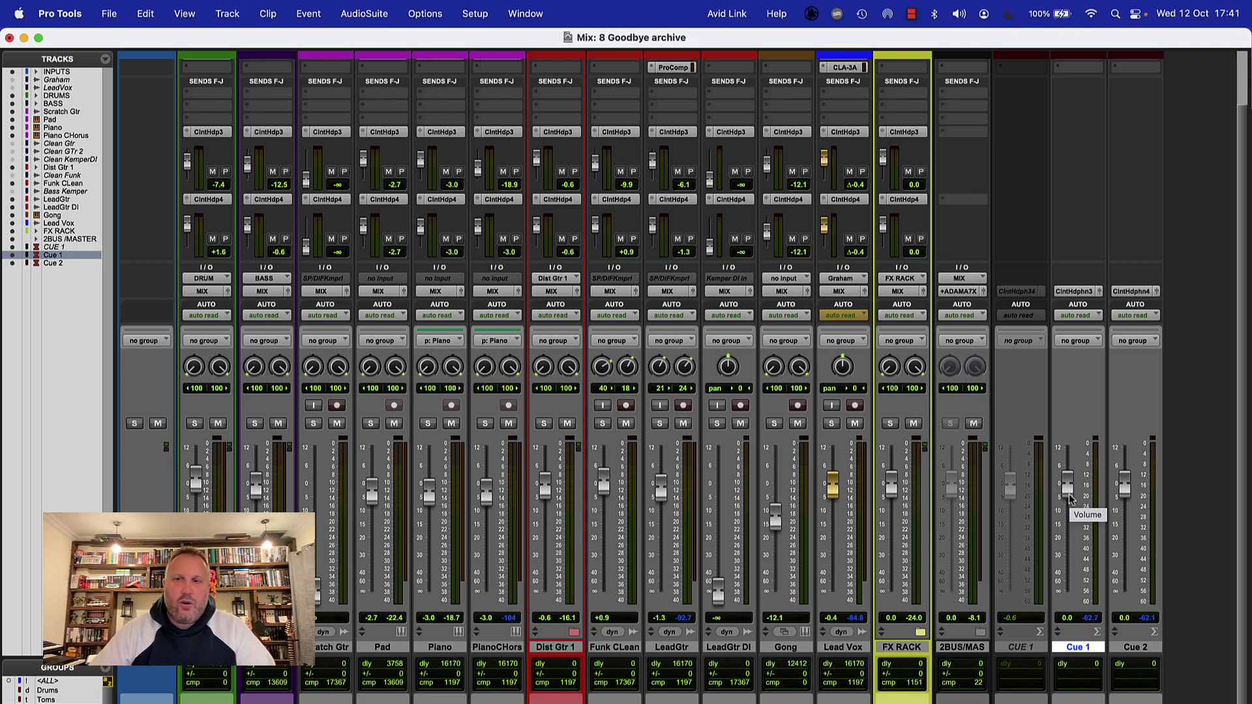